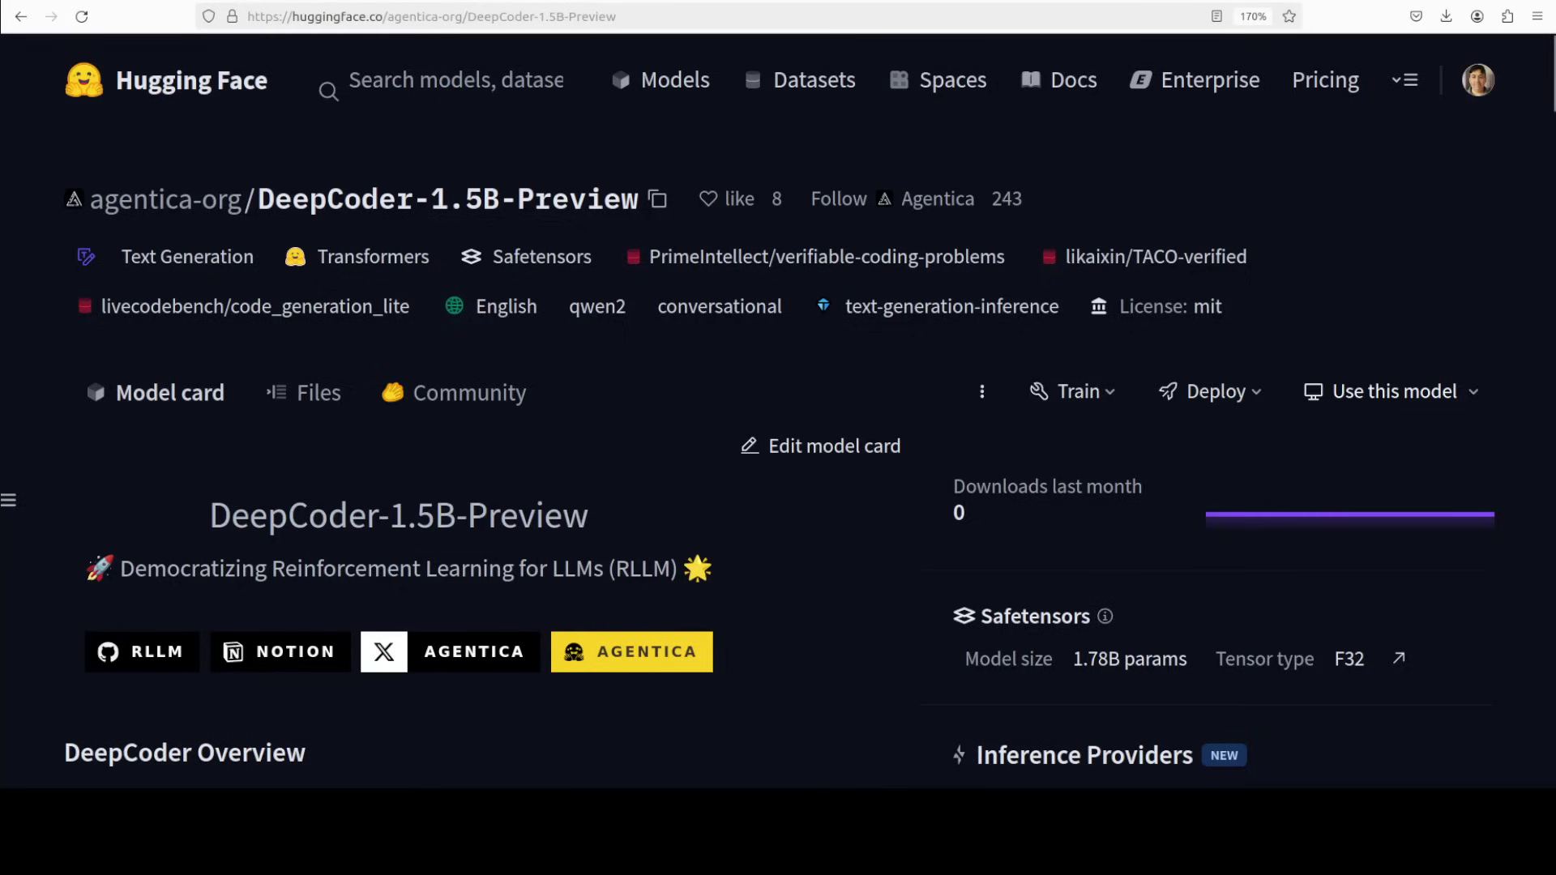
Cycle the browser tabs over to the YouTube channel's 'oobabooga' search results.
key(ctrl+Tab)
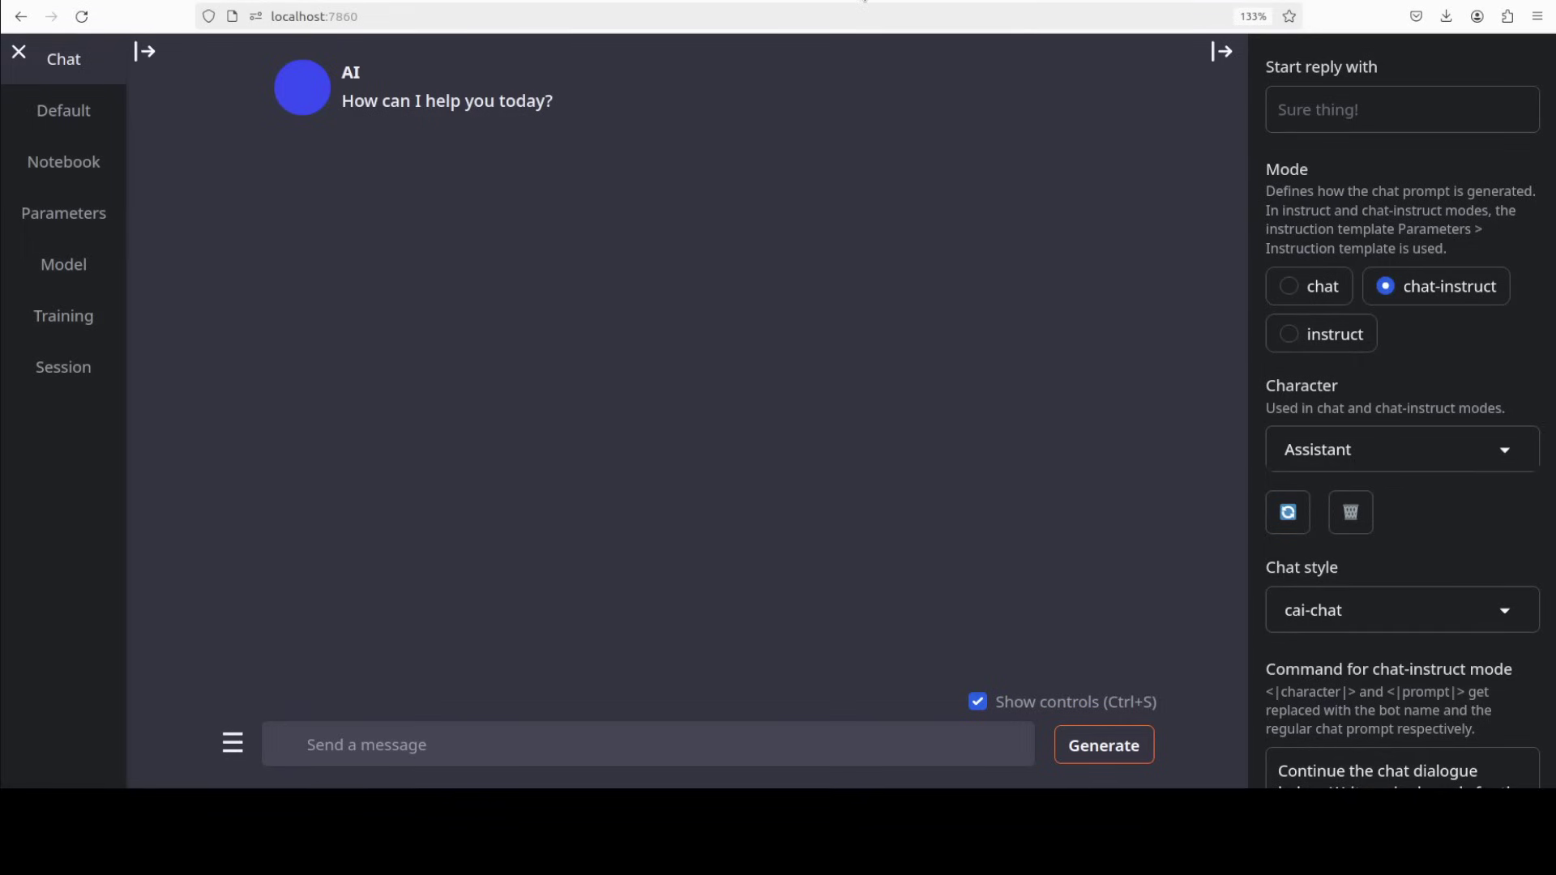
key(ctrl+Tab)
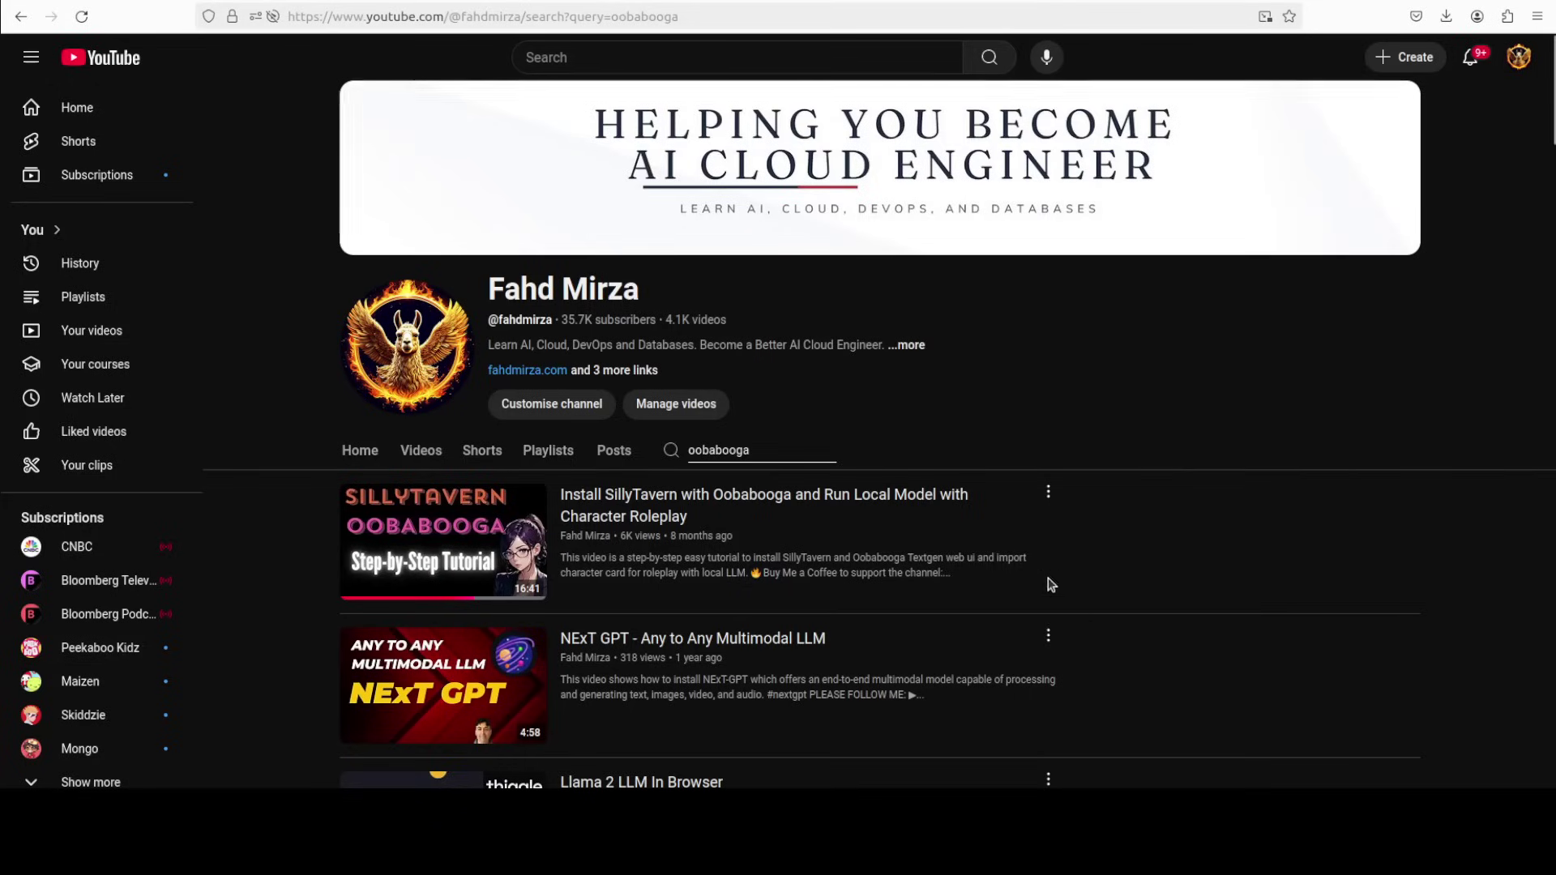
Go back to the localhost:7860 web UI chat tab.
mouse_move(727, 525)
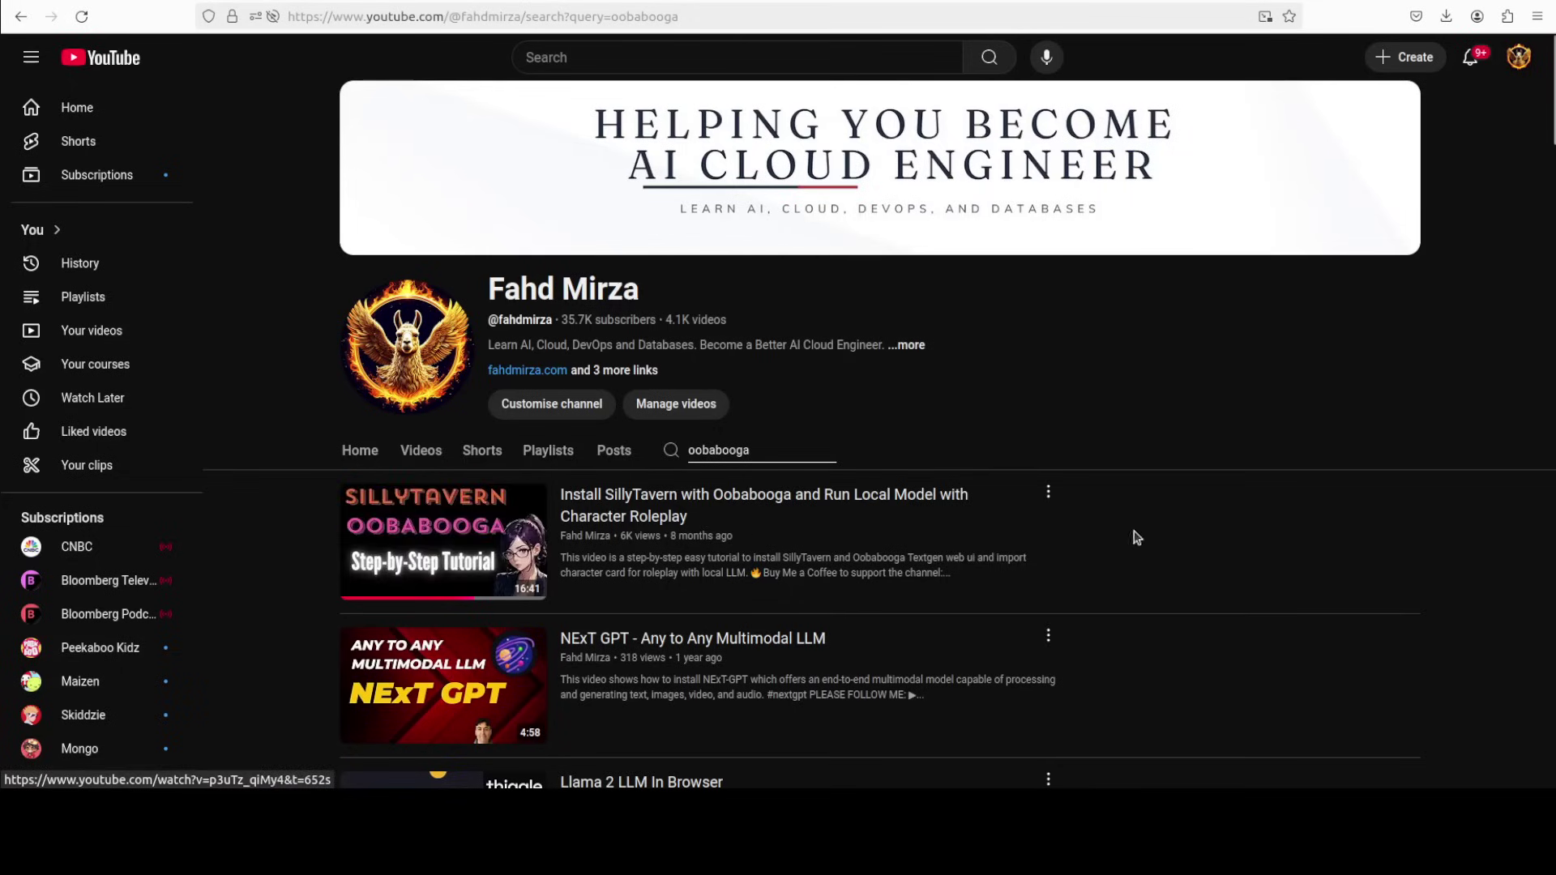
key(ctrl+Tab)
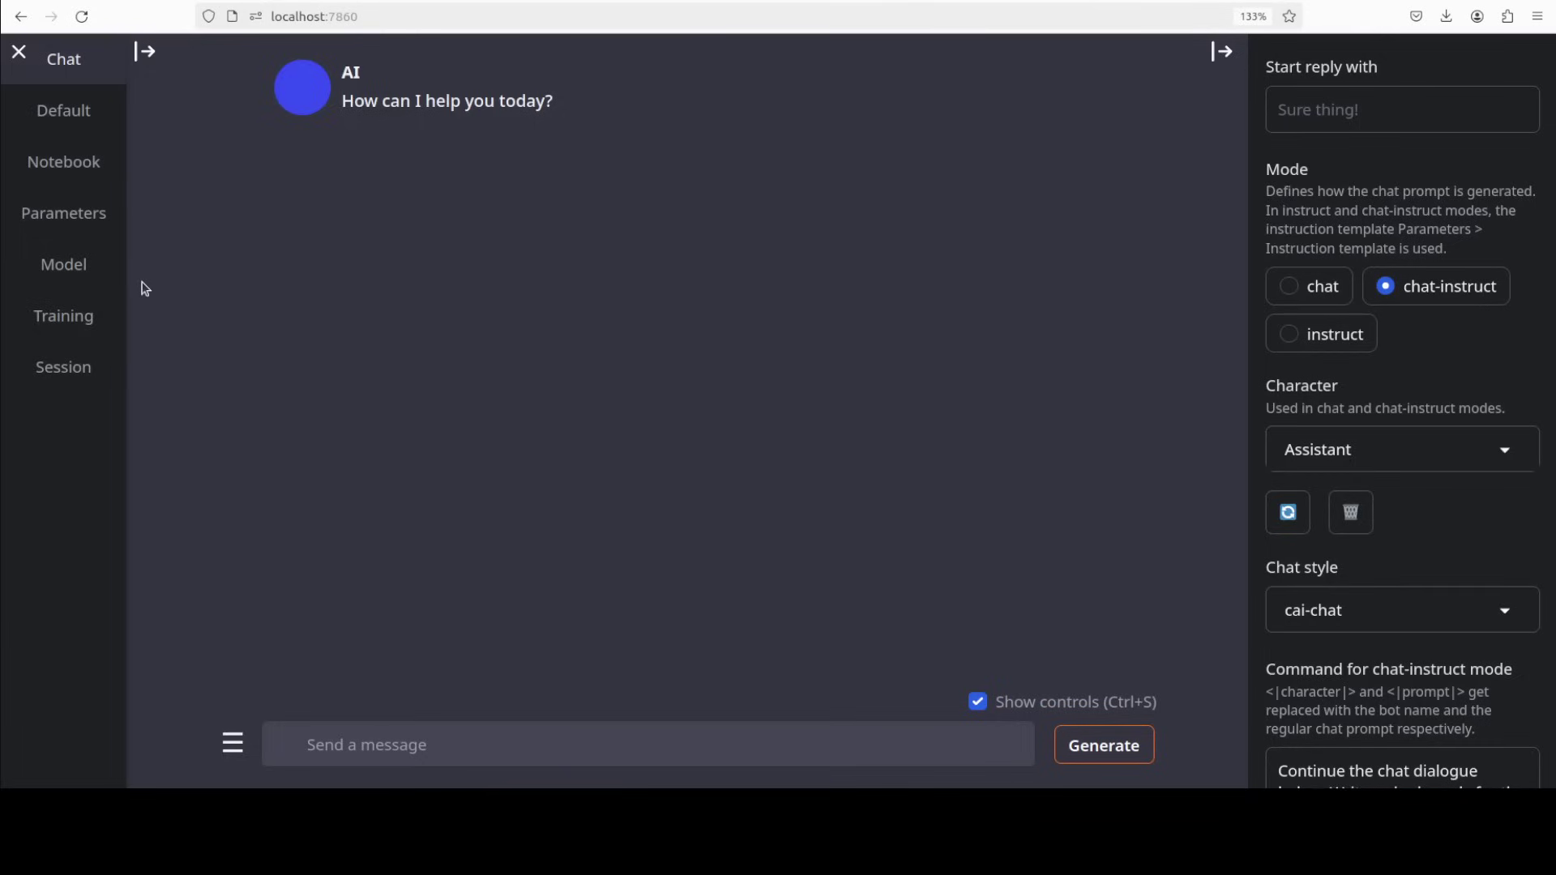
Open the Model tab and copy the DeepCoder-1.5B-Preview repo name from its Hugging Face page.
click(72, 275)
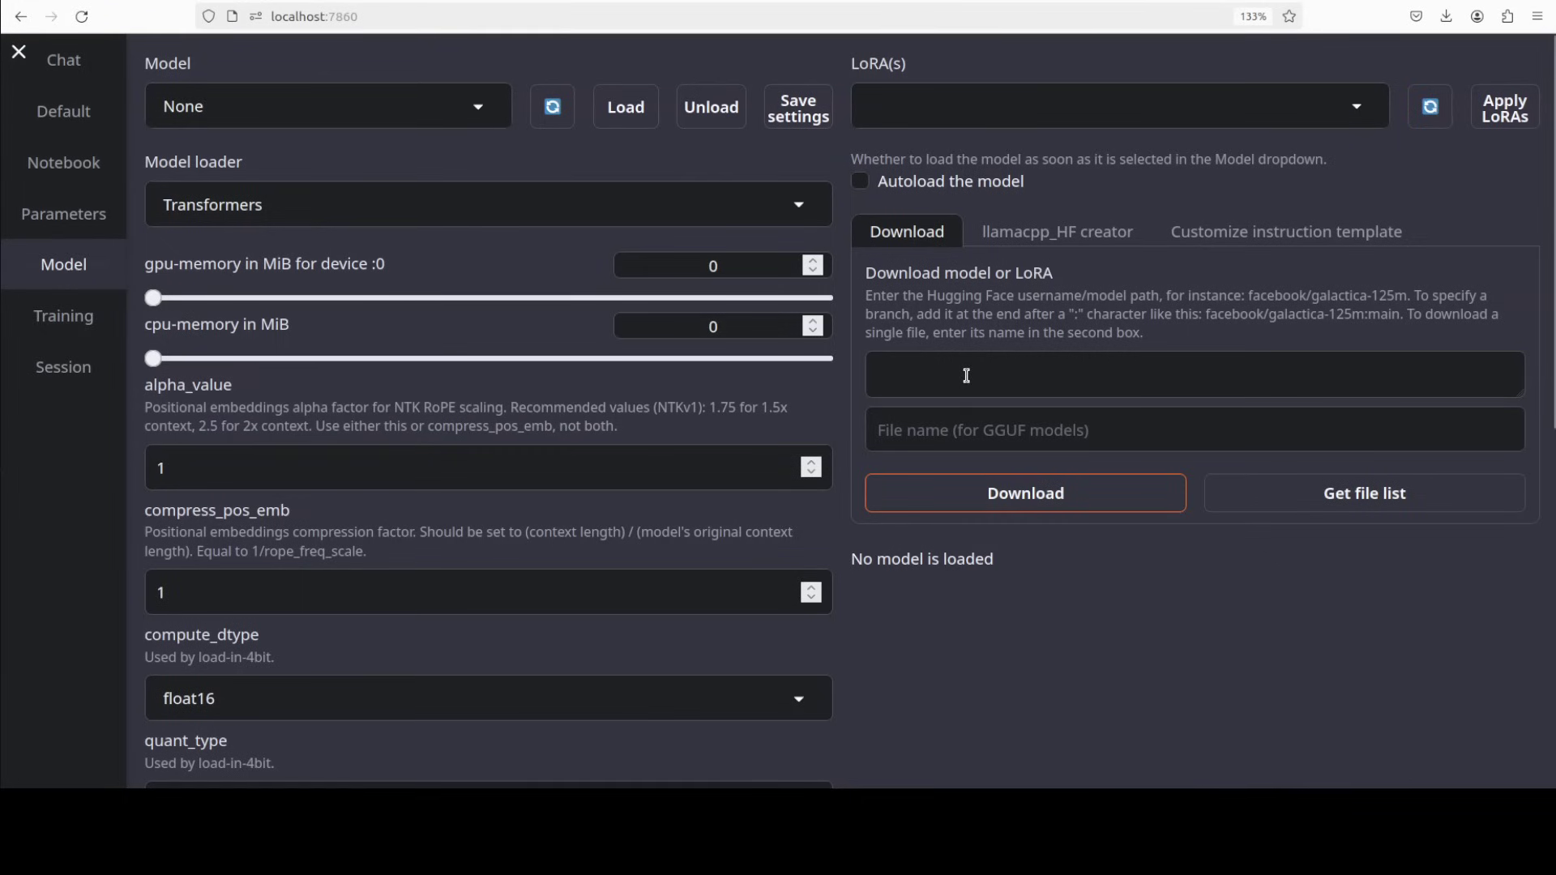
click(706, 3)
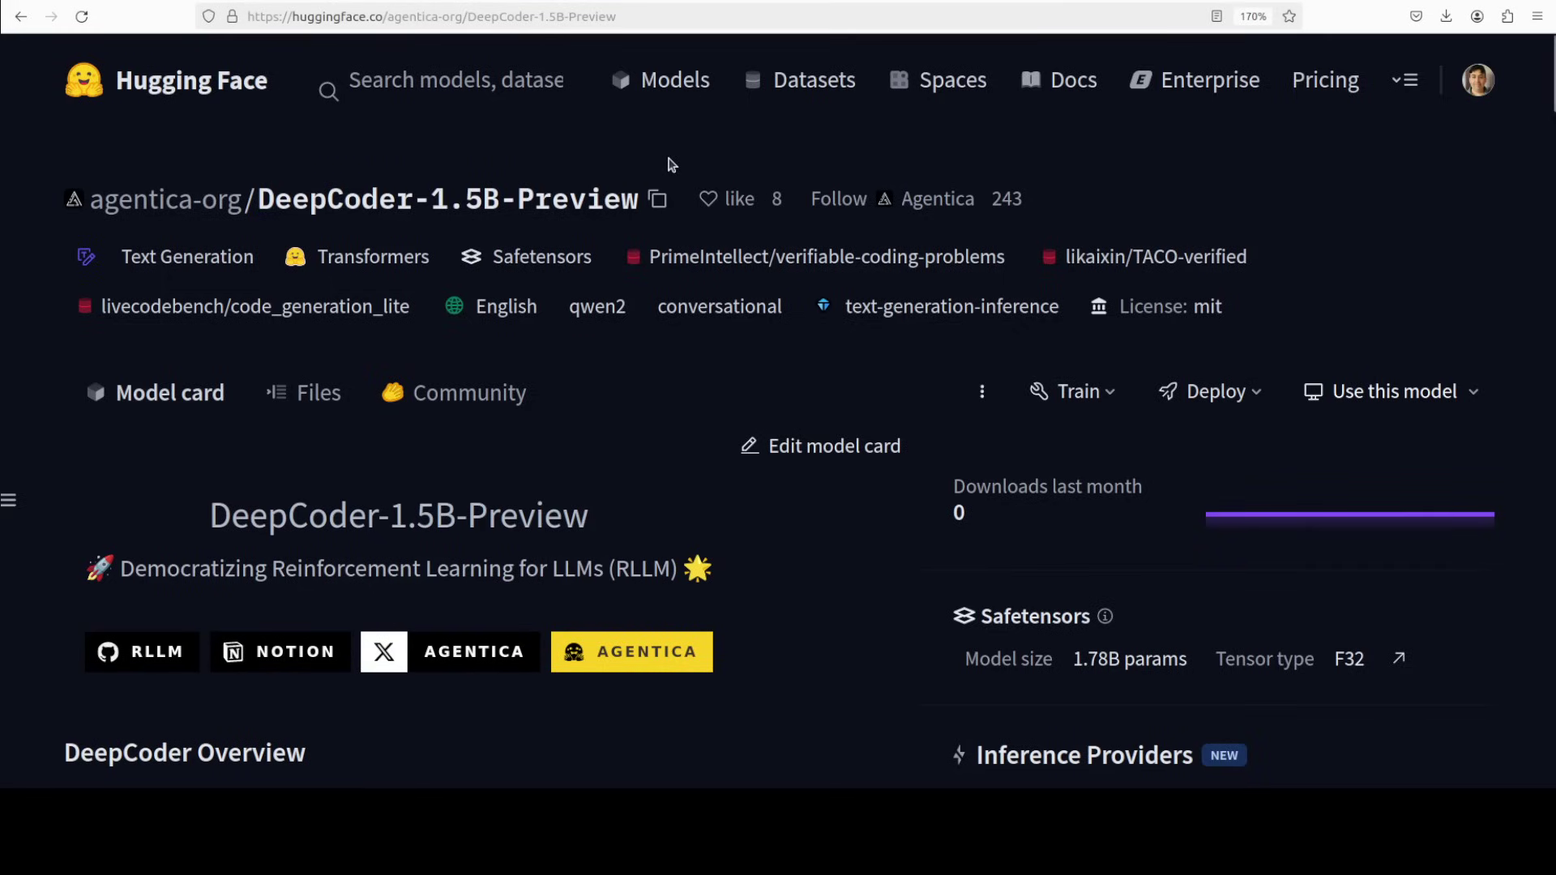
click(658, 202)
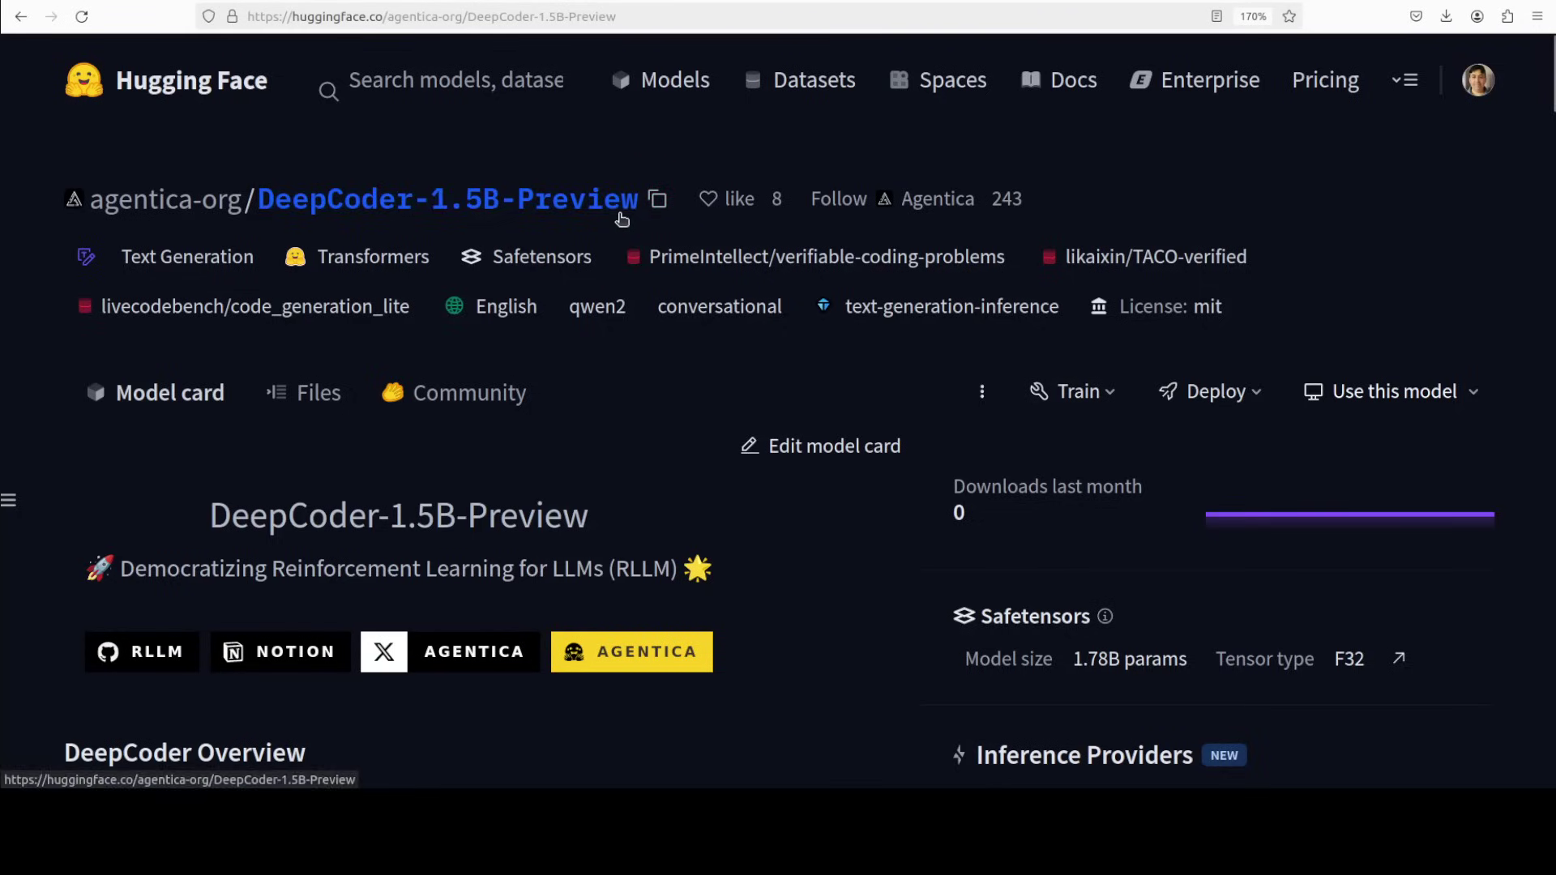
click(658, 200)
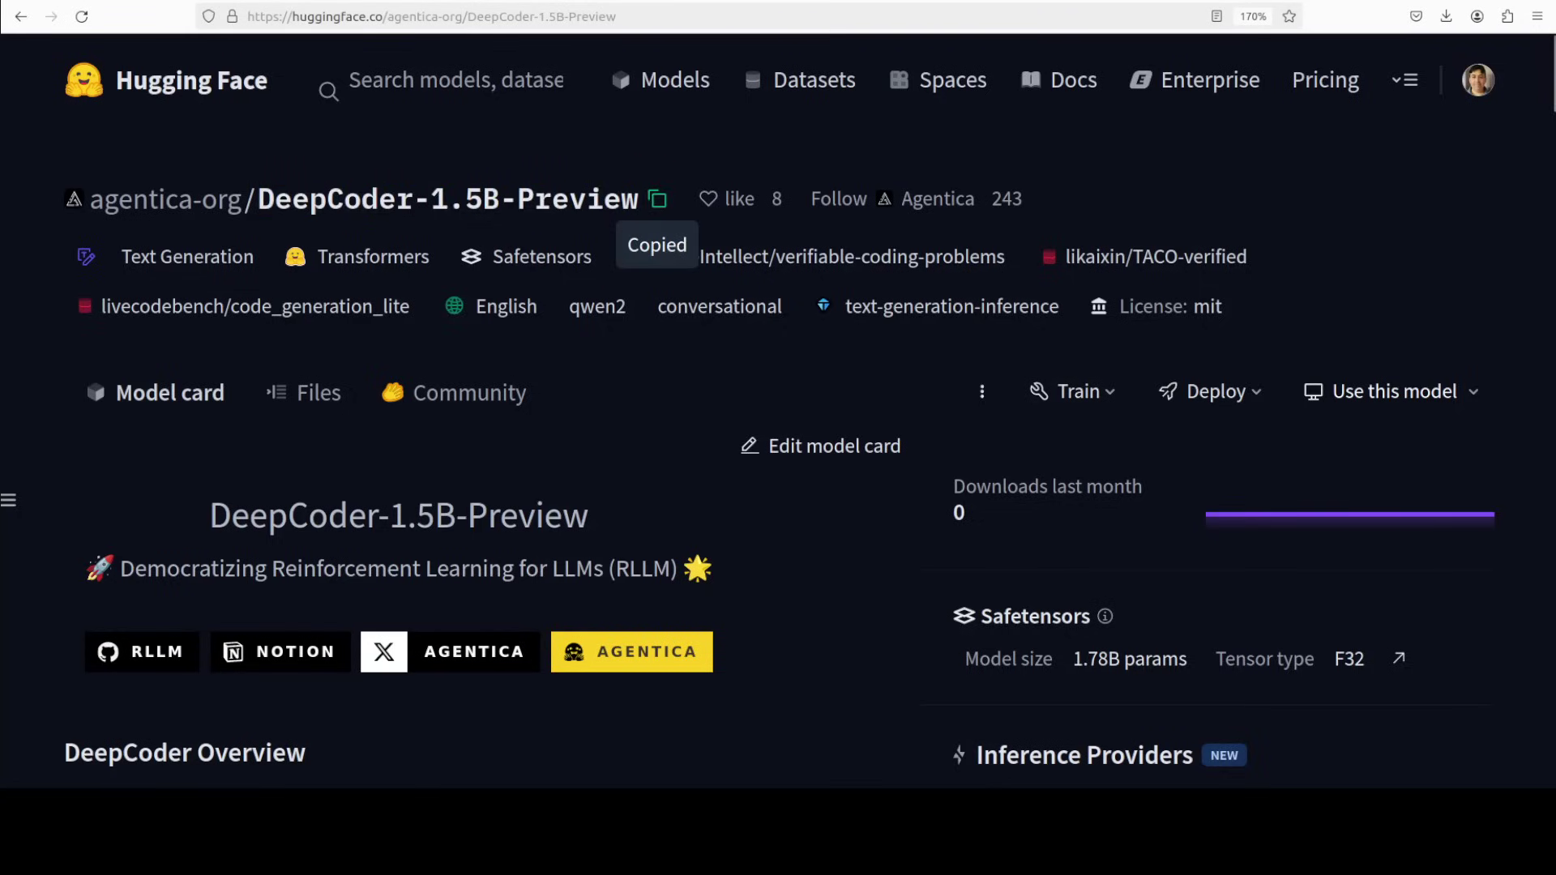
Paste agentica-org/DeepCoder-1.5B-Preview into Download model or LoRA and start the download.
key(ctrl+Tab)
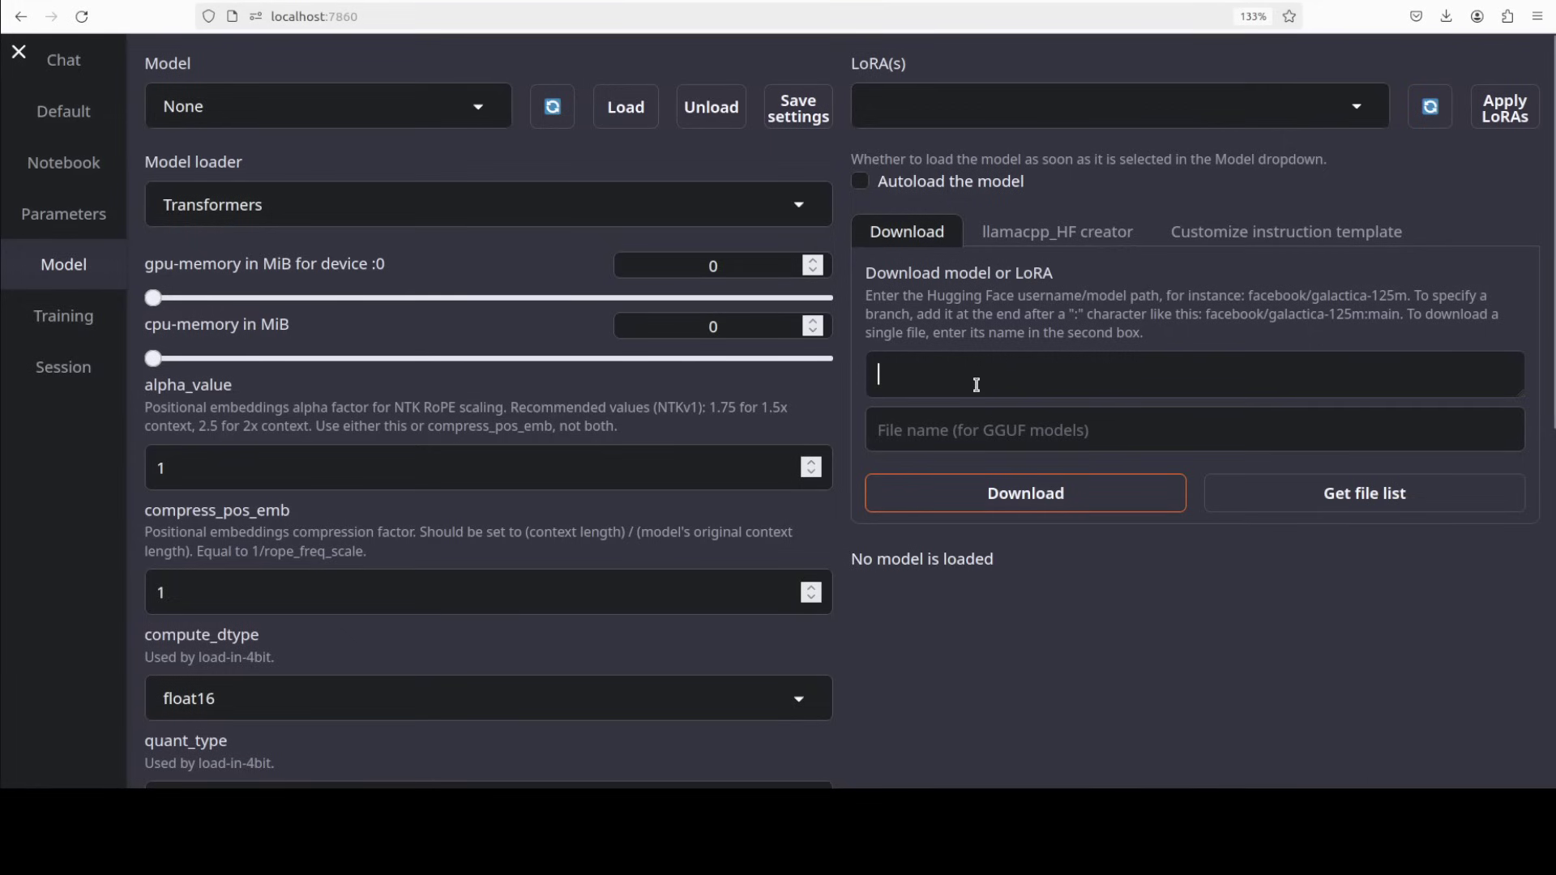
key(ctrl+v)
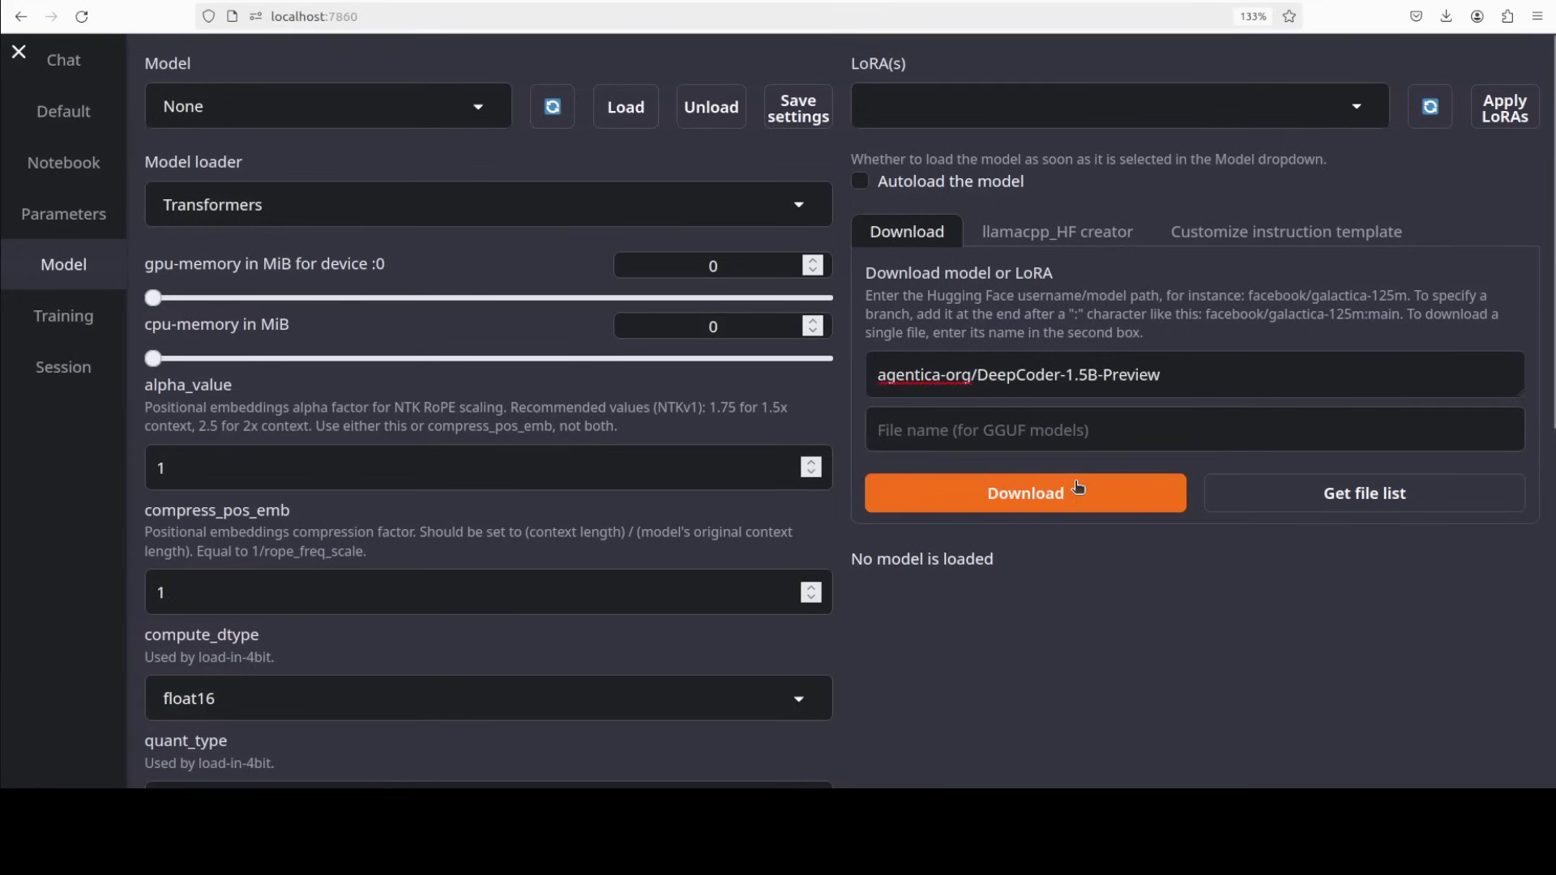
drag(1194, 373, 851, 375)
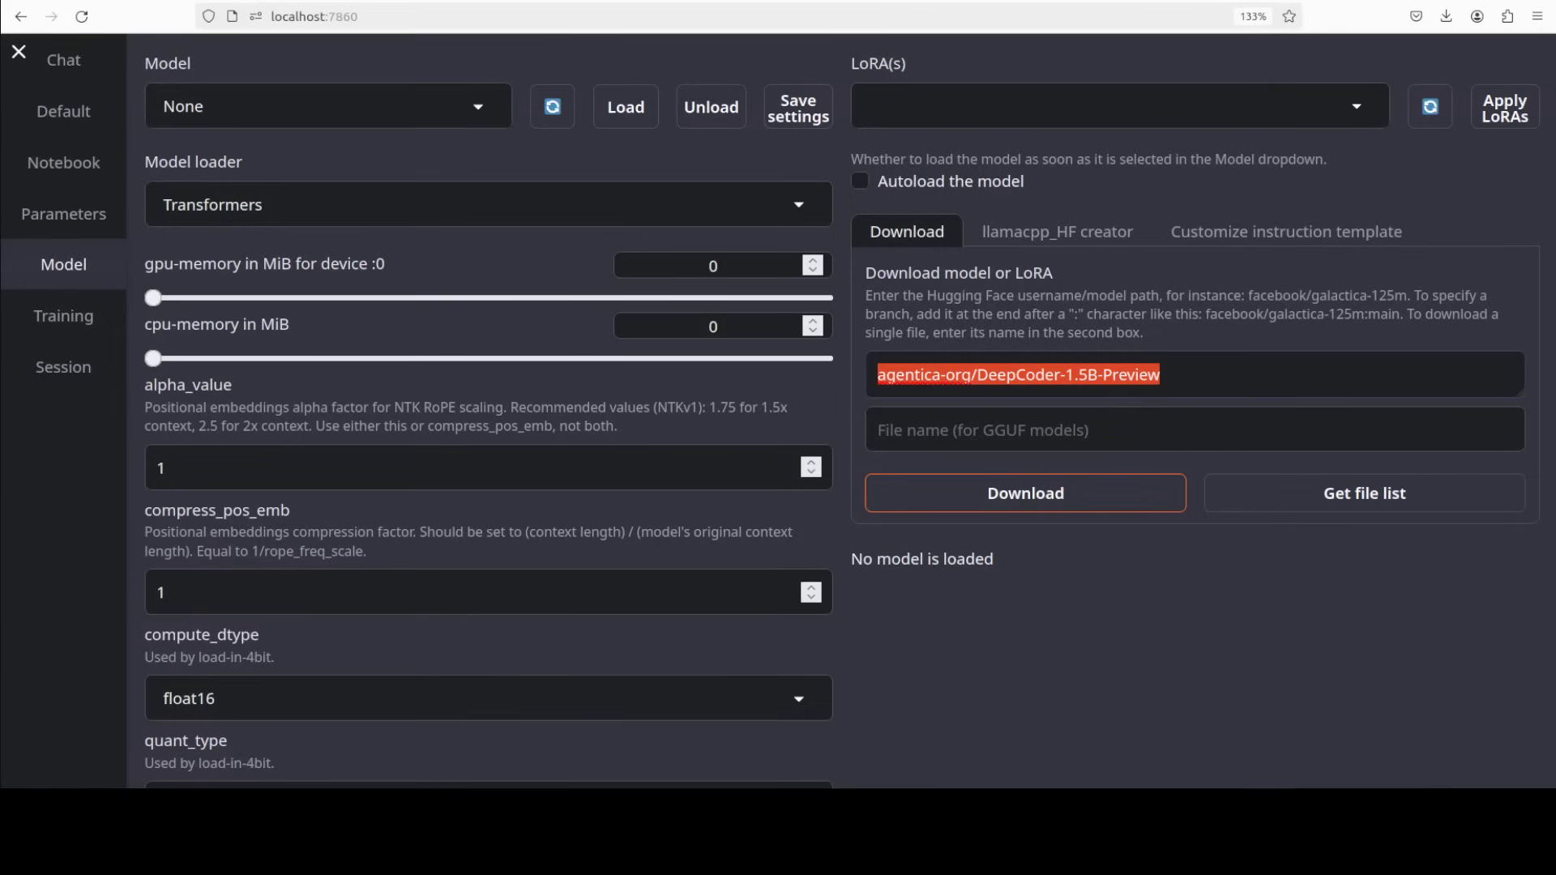
click(1025, 493)
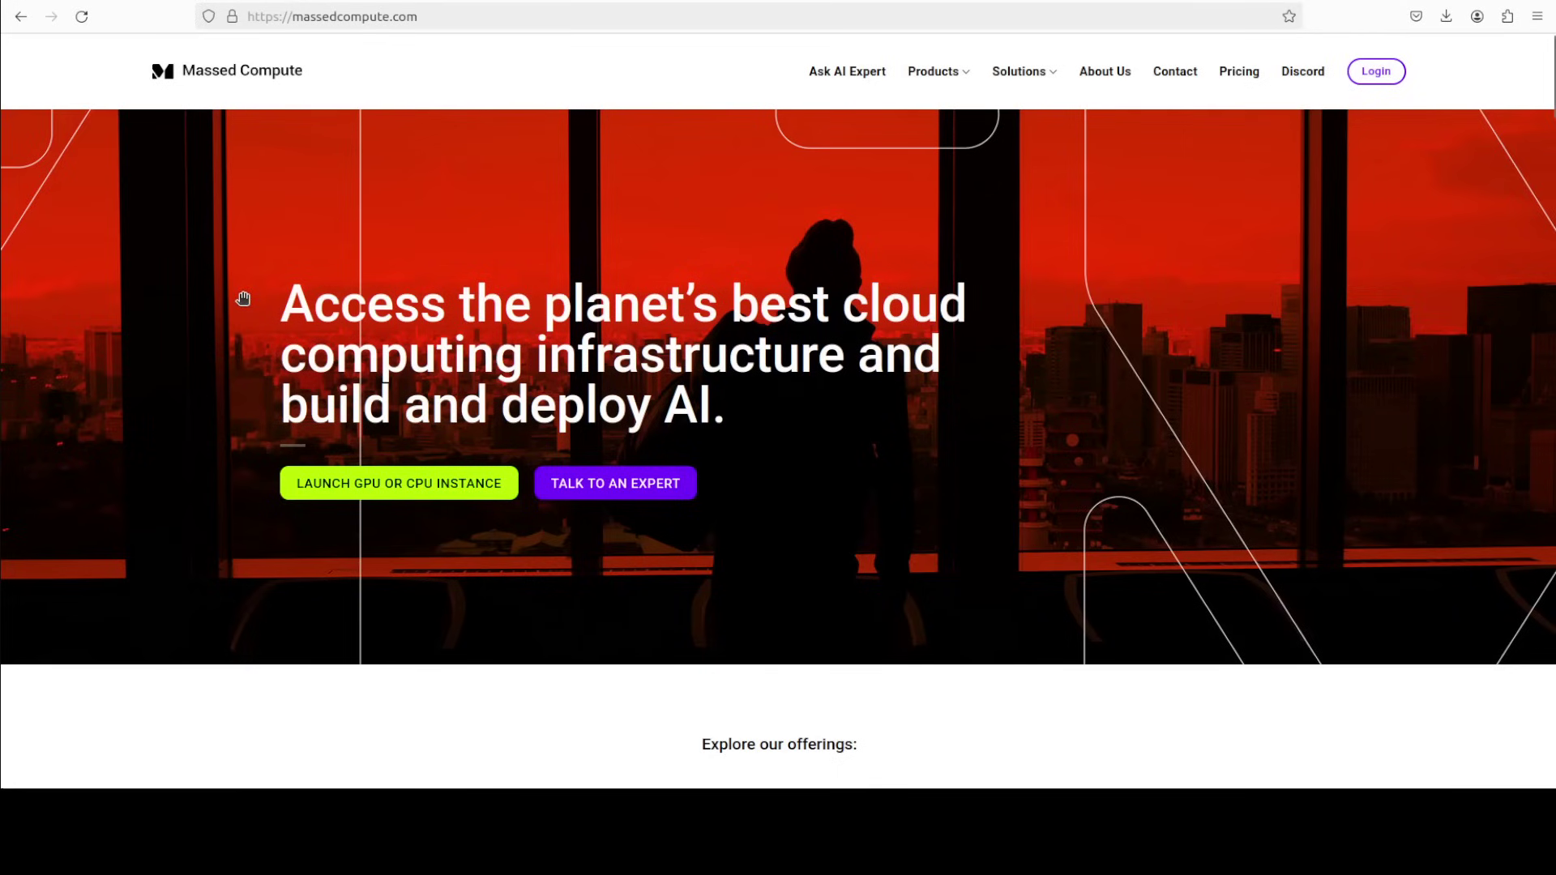
Run nvidia-smi to see the idle RTX A6000 with 49140MiB, then minimize the terminal.
click(5, 166)
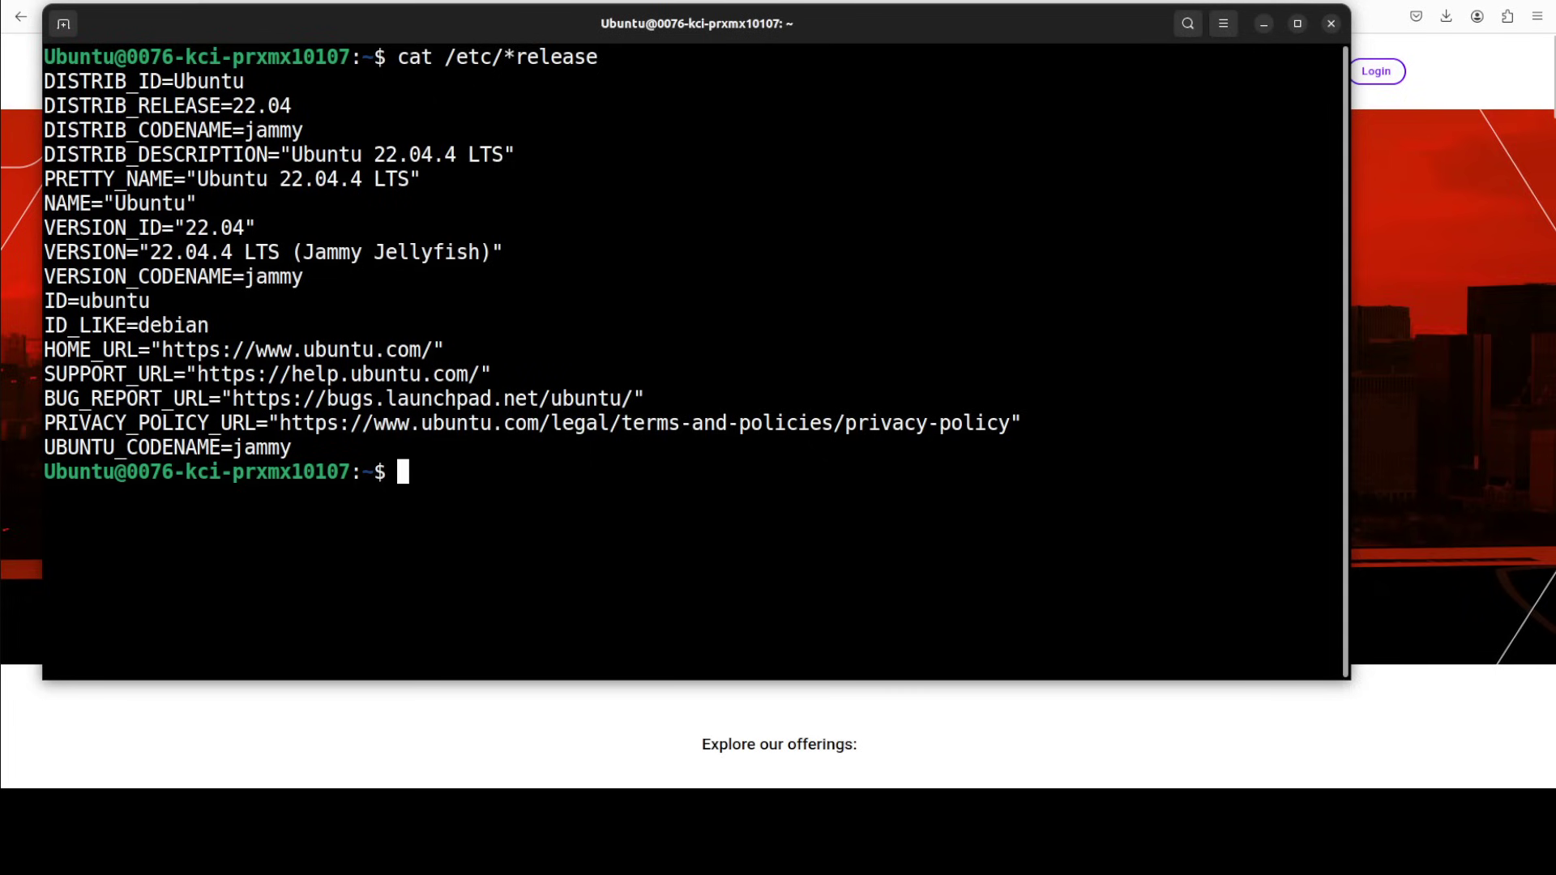
text(nvidia-smi)
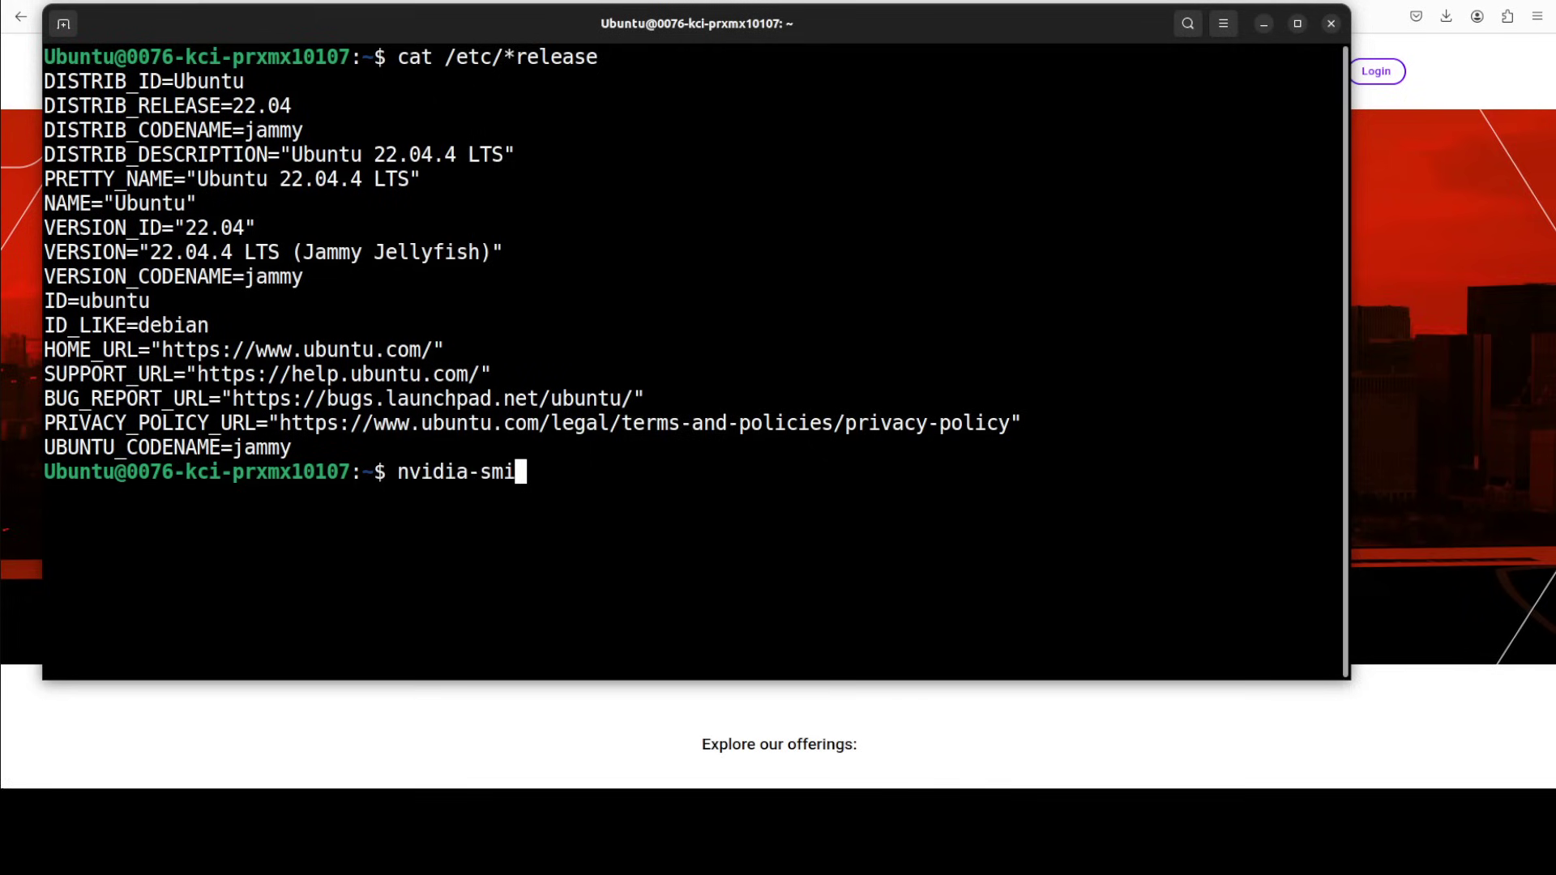
key(Return)
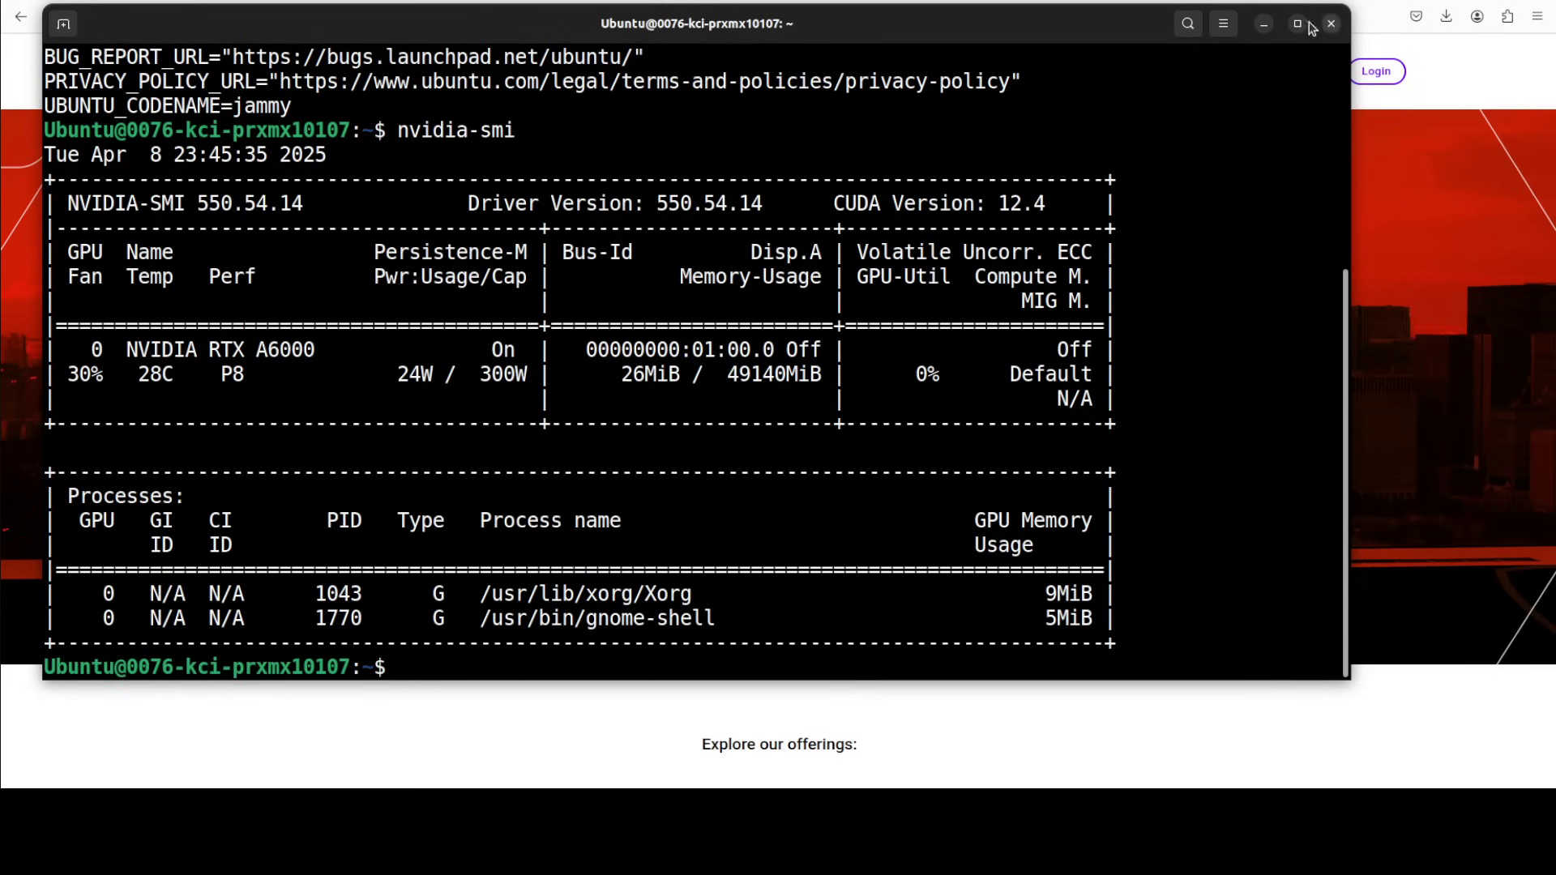
click(1264, 25)
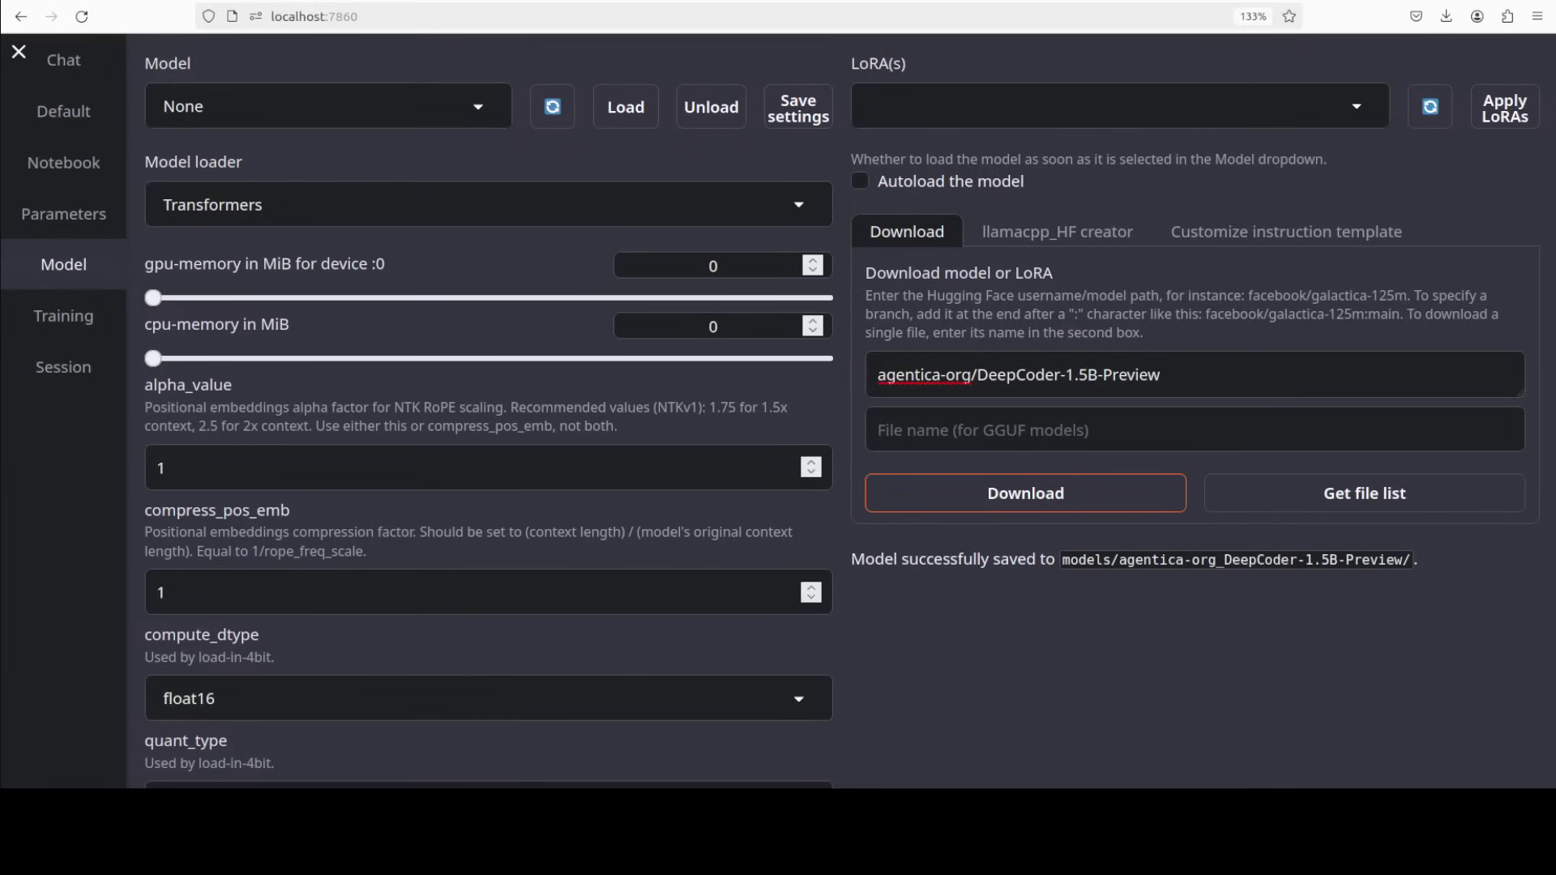
Refresh the model list and load agentica-org_DeepCoder-1.5B-Preview.
click(552, 110)
click(482, 107)
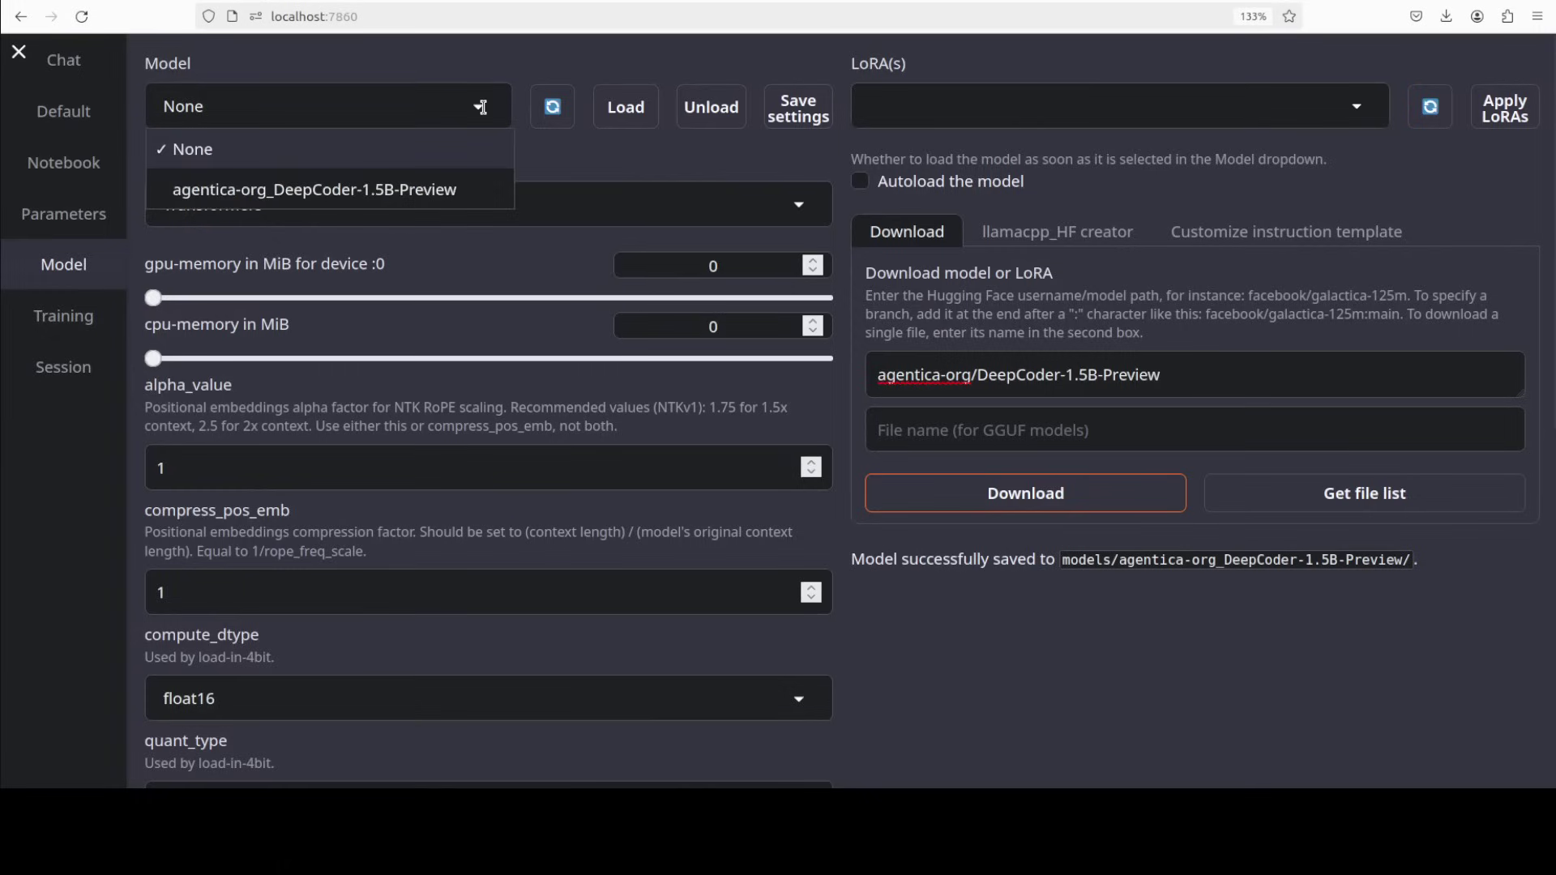
click(365, 190)
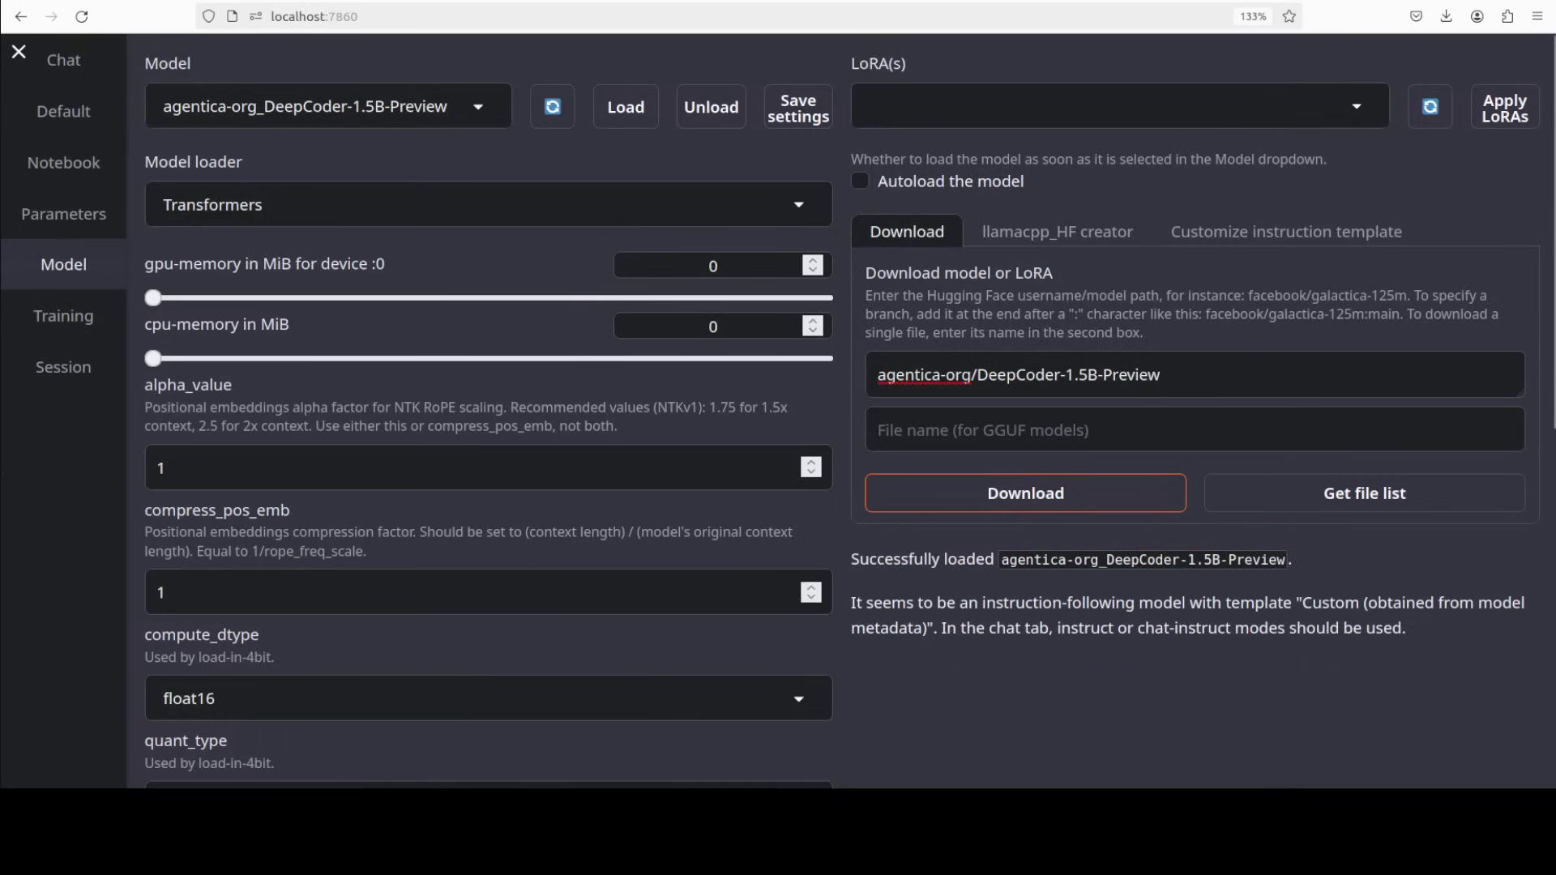
Rerun nvidia-smi to confirm the python process uses 3840MiB, then minimize the terminal.
key(alt+Tab)
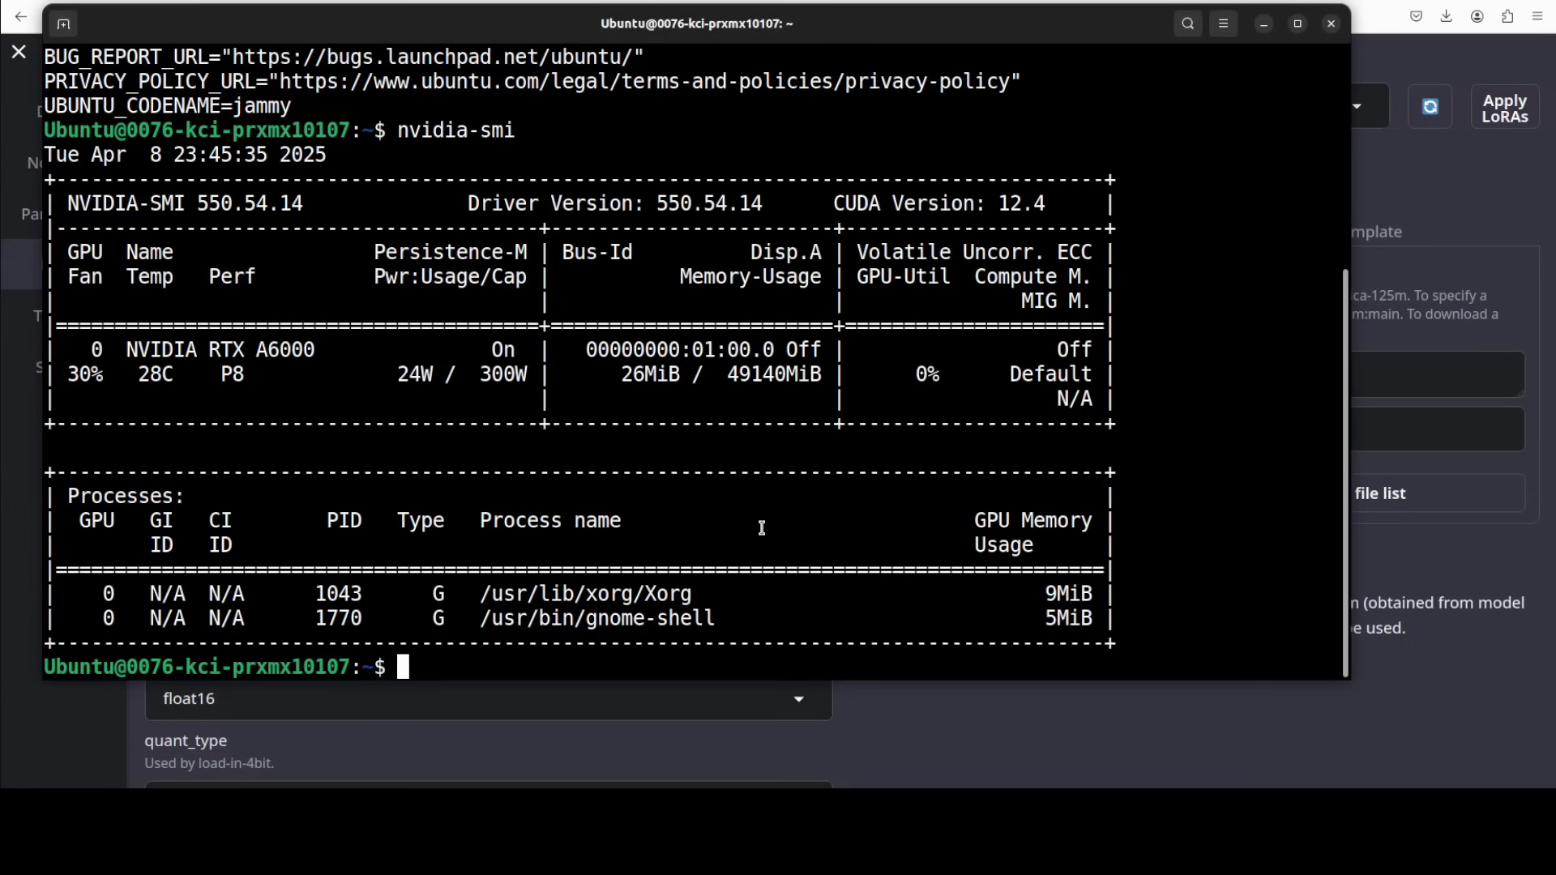
key(Up)
key(Return)
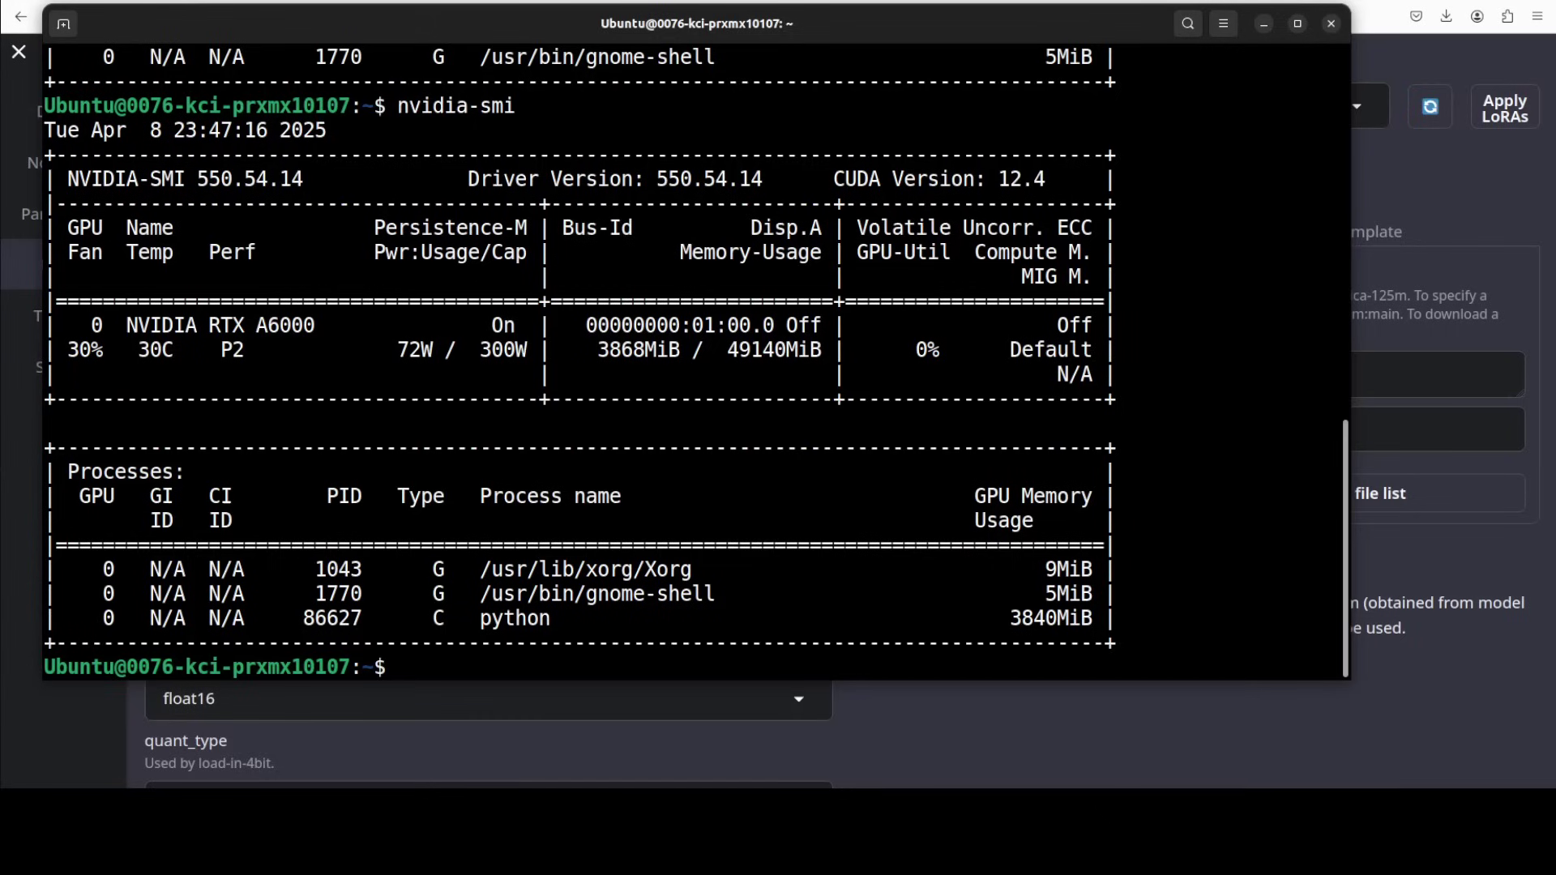
click(1330, 24)
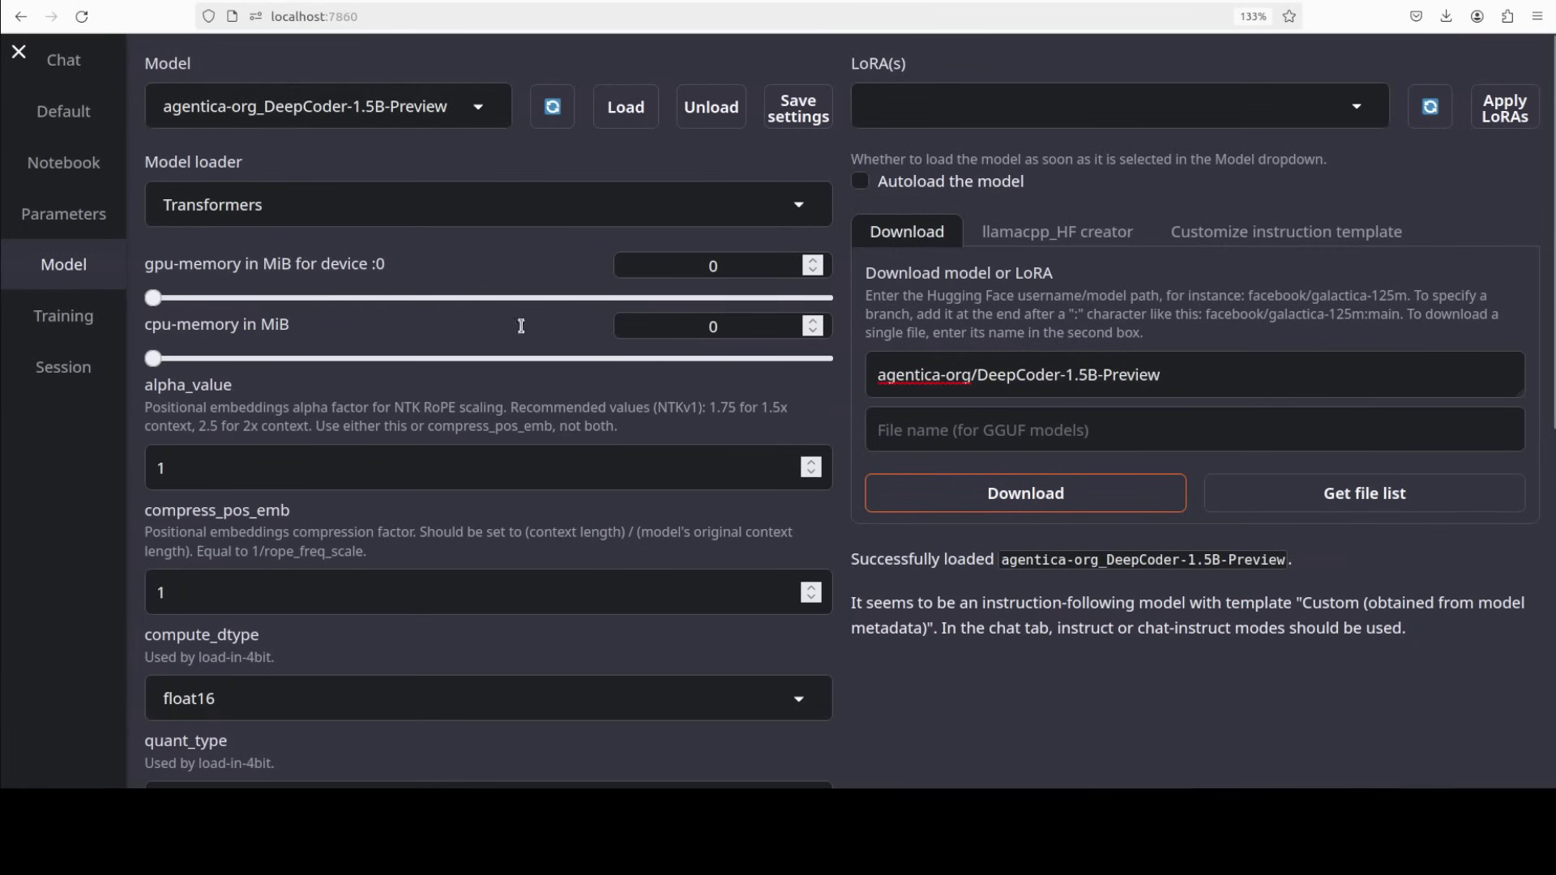
In the Chat tab, paste the pattern_count(long_text: str) -> int problem into the message box.
click(68, 61)
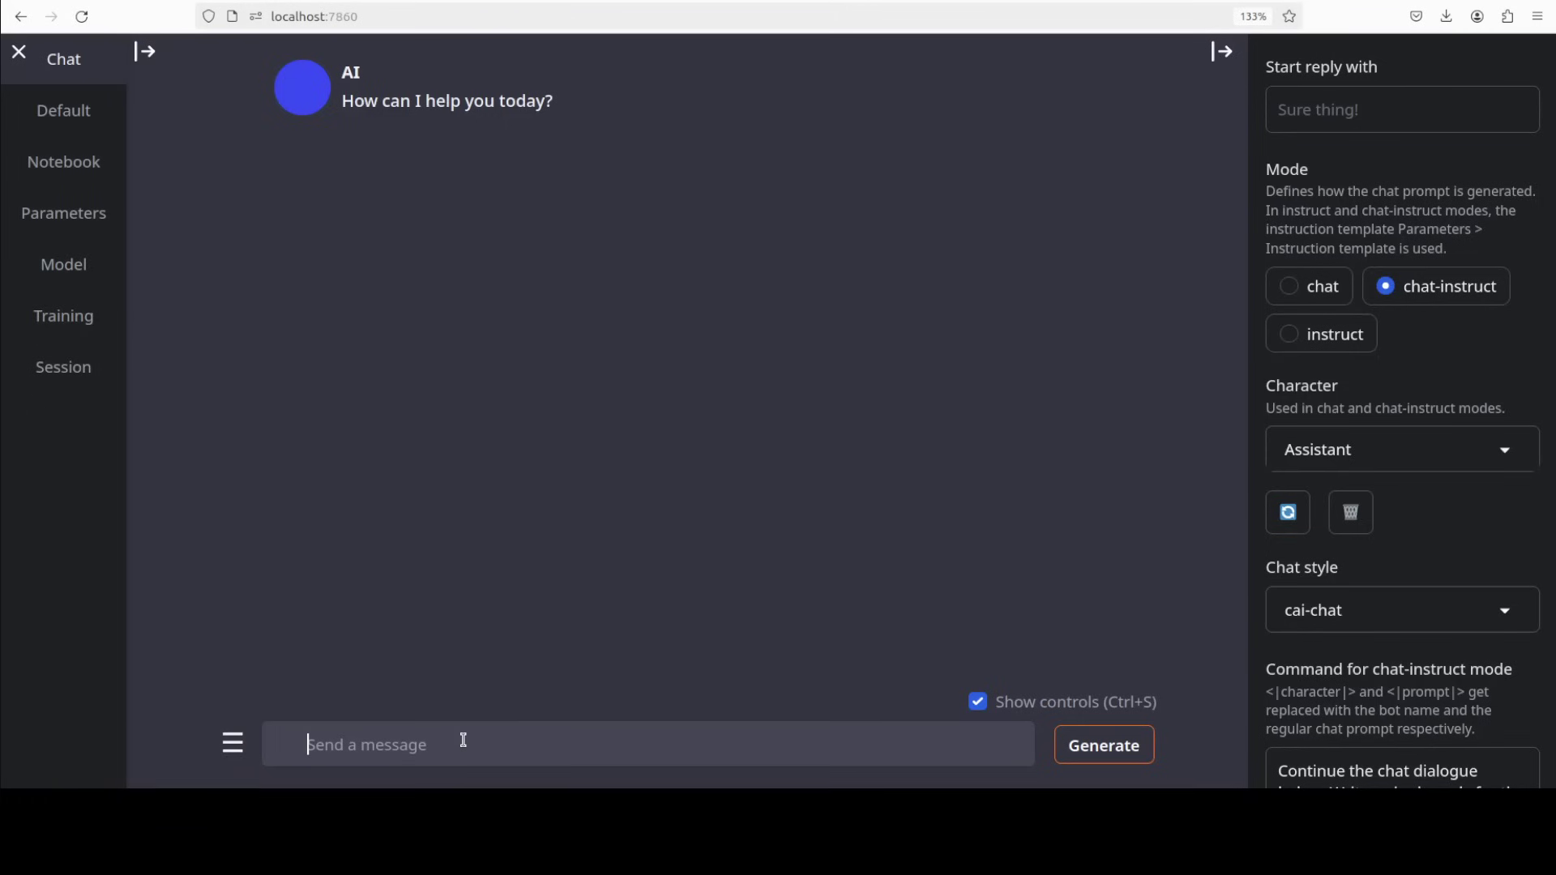
text(You're given a large text input (length ~10-20K tokens). The text contains random sentences, hashtags, and numeric patterns that usually repeat but slightly change each time. Identify all numeric patterns that match this rule:  The number should start with exactly four digits. Followed immediately by exactly two uppercase English letters. Ending in exactly five lowercase English letters. Count and return all unique numeric-pattern matches only if each unique match appears exactly three times in the entire text. Implement the function:  def pattern_count(long_text: str) -> int:)
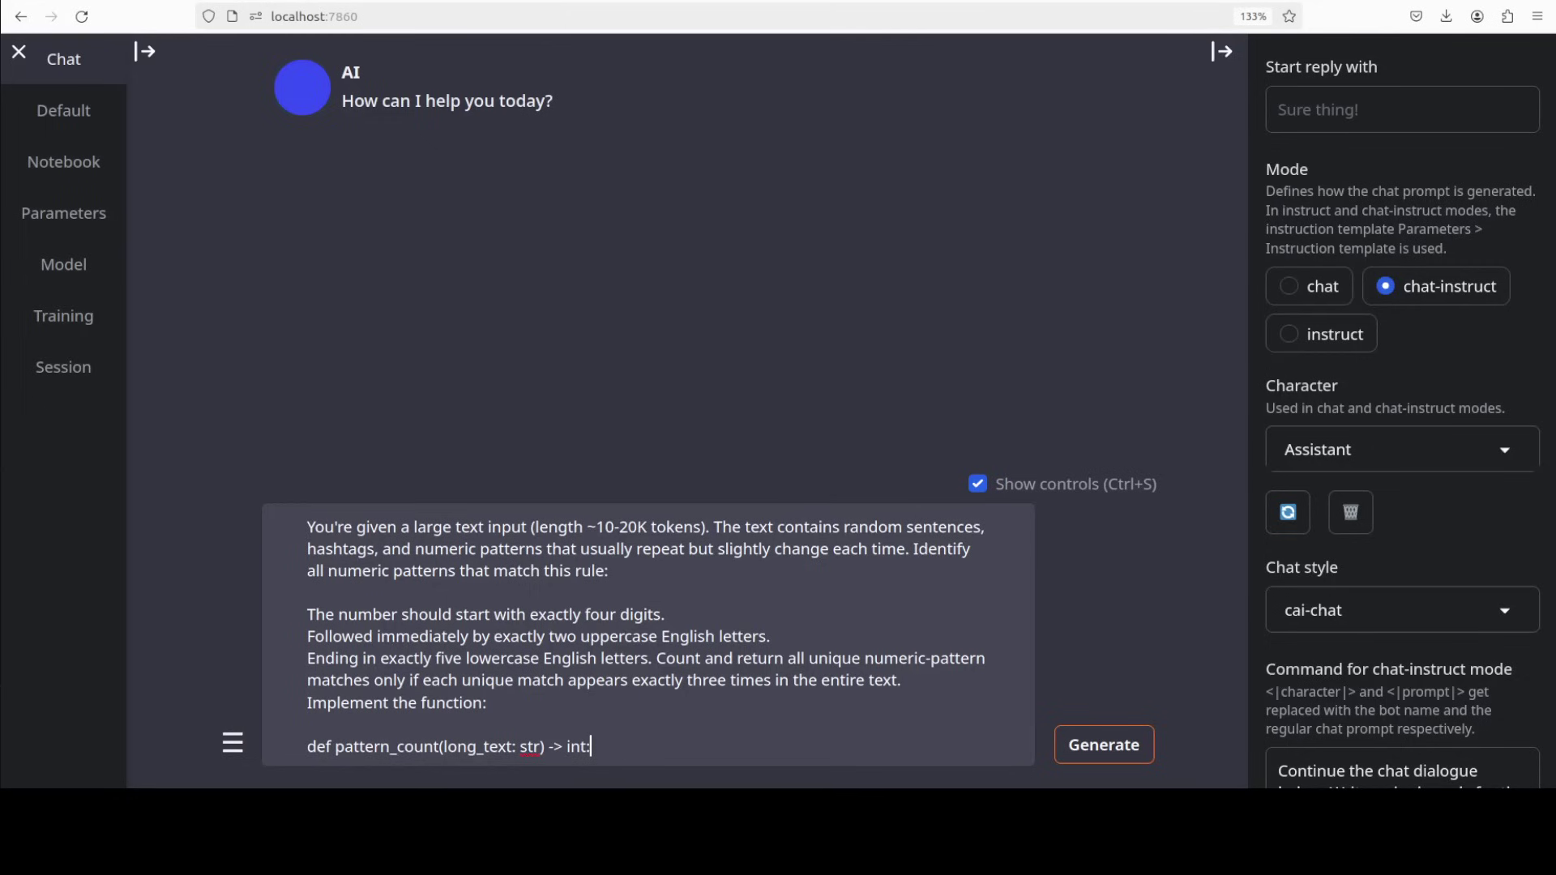
Send the pattern_count prompt and let DeepCoder stream its regex-based answer.
key(Return)
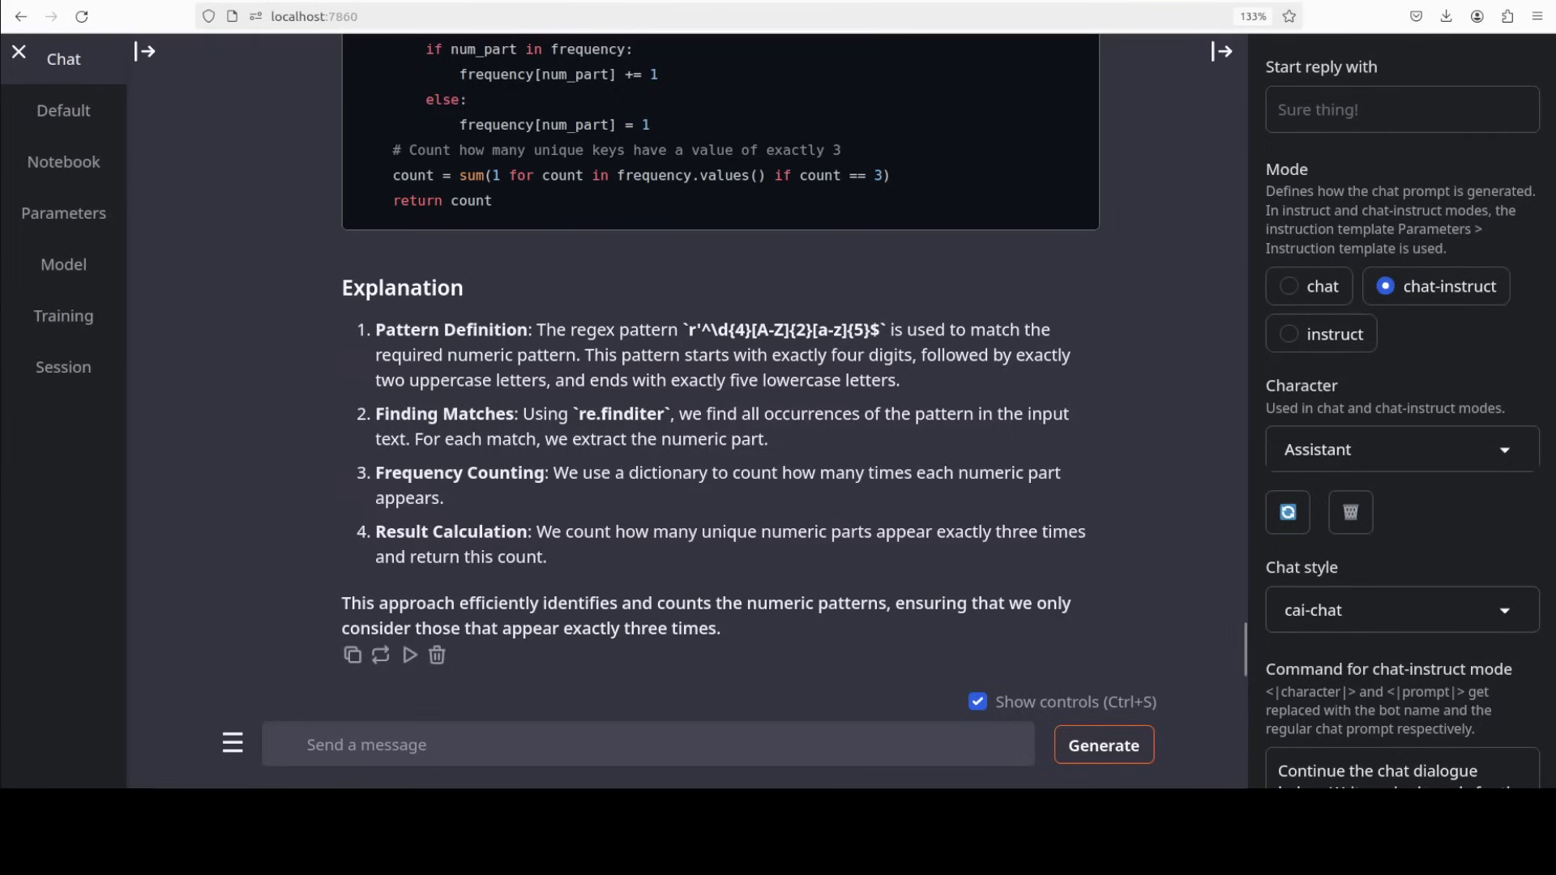
Scroll through the reply's test-case reasoning, Approach, Solution Code and Explanation sections.
scroll(720, 365, up, 8)
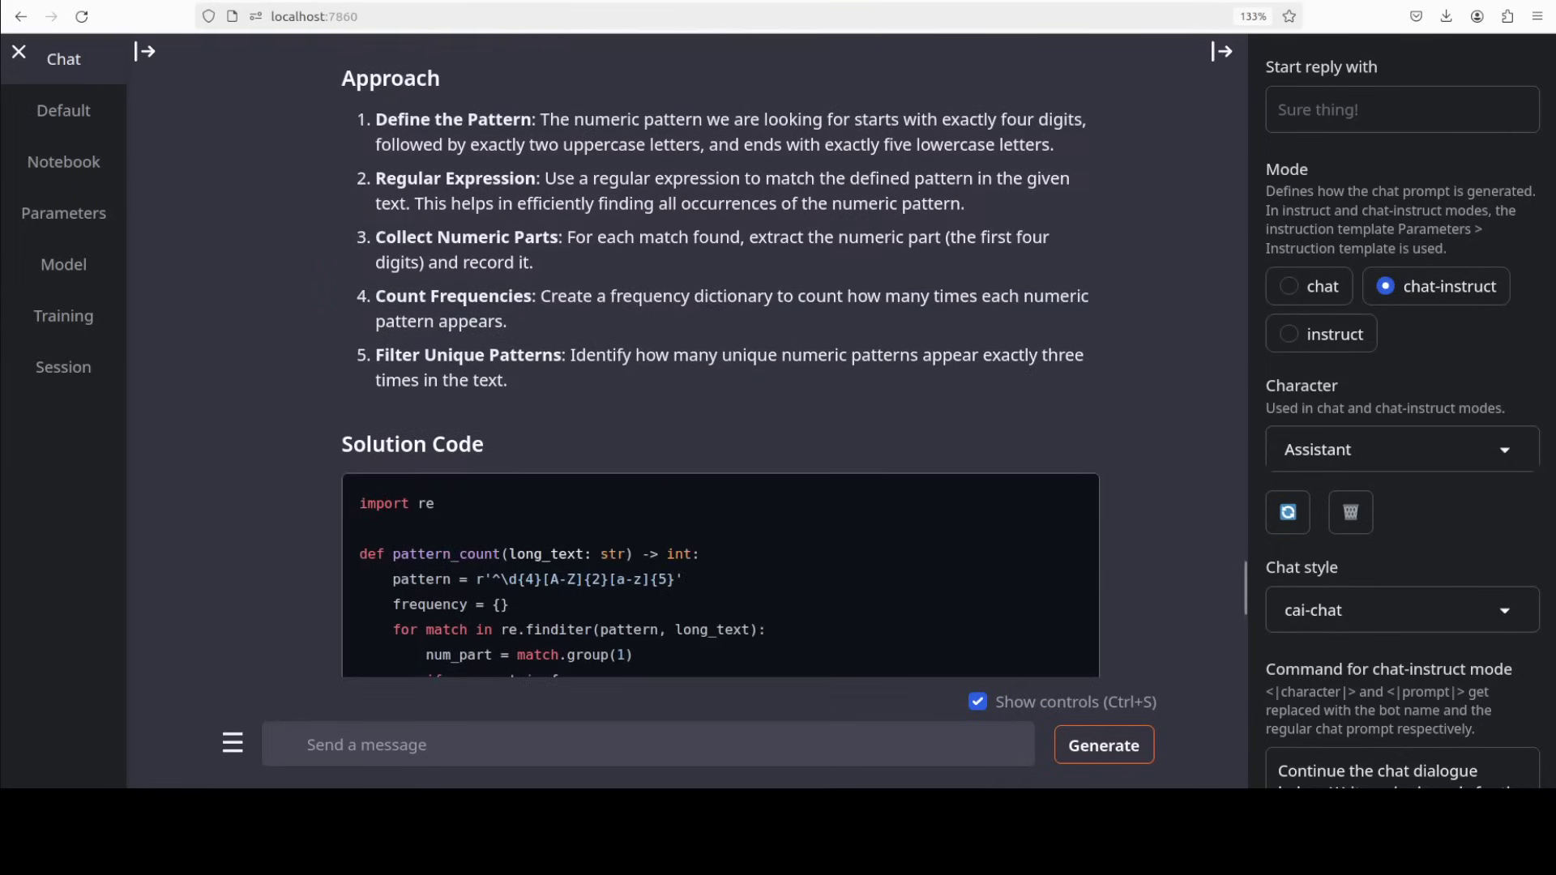
scroll(720, 364, up, 15)
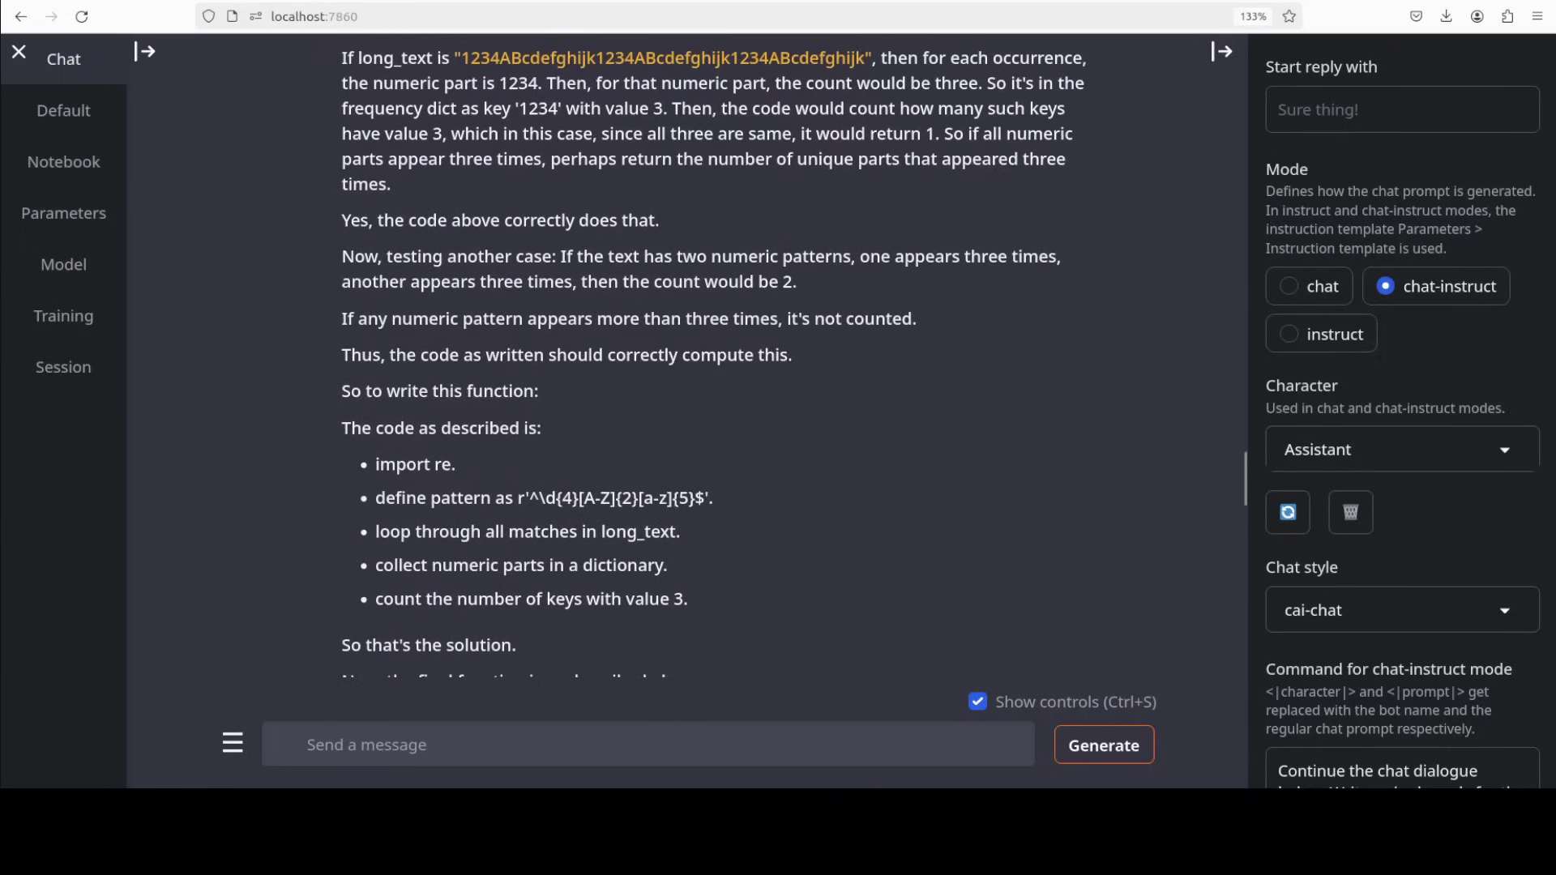
scroll(721, 364, up, 3)
scroll(720, 365, up, 20)
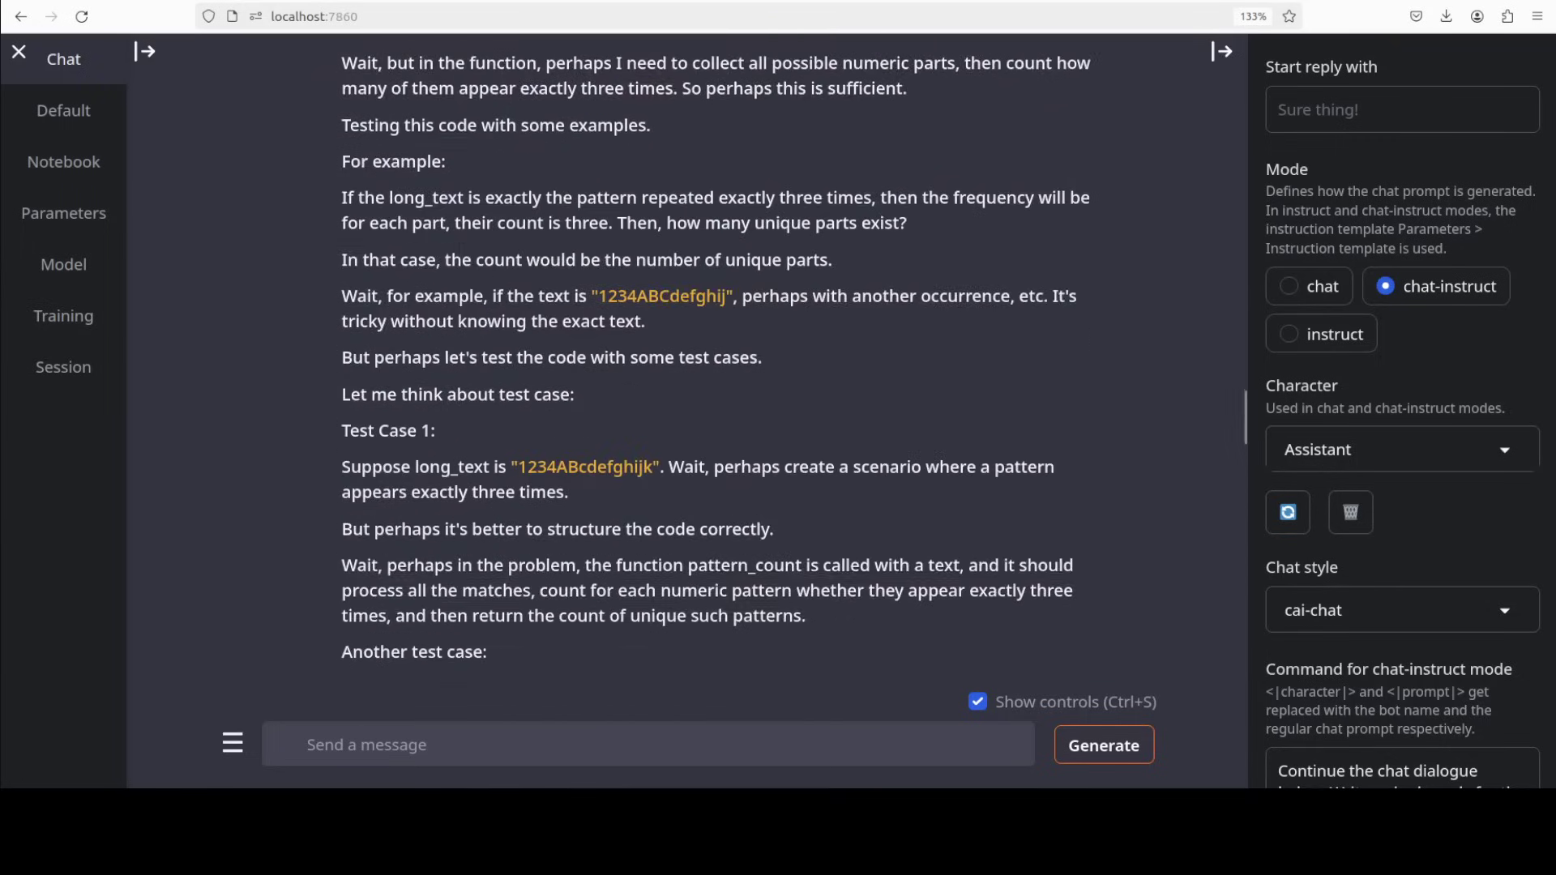
scroll(720, 365, up, 5)
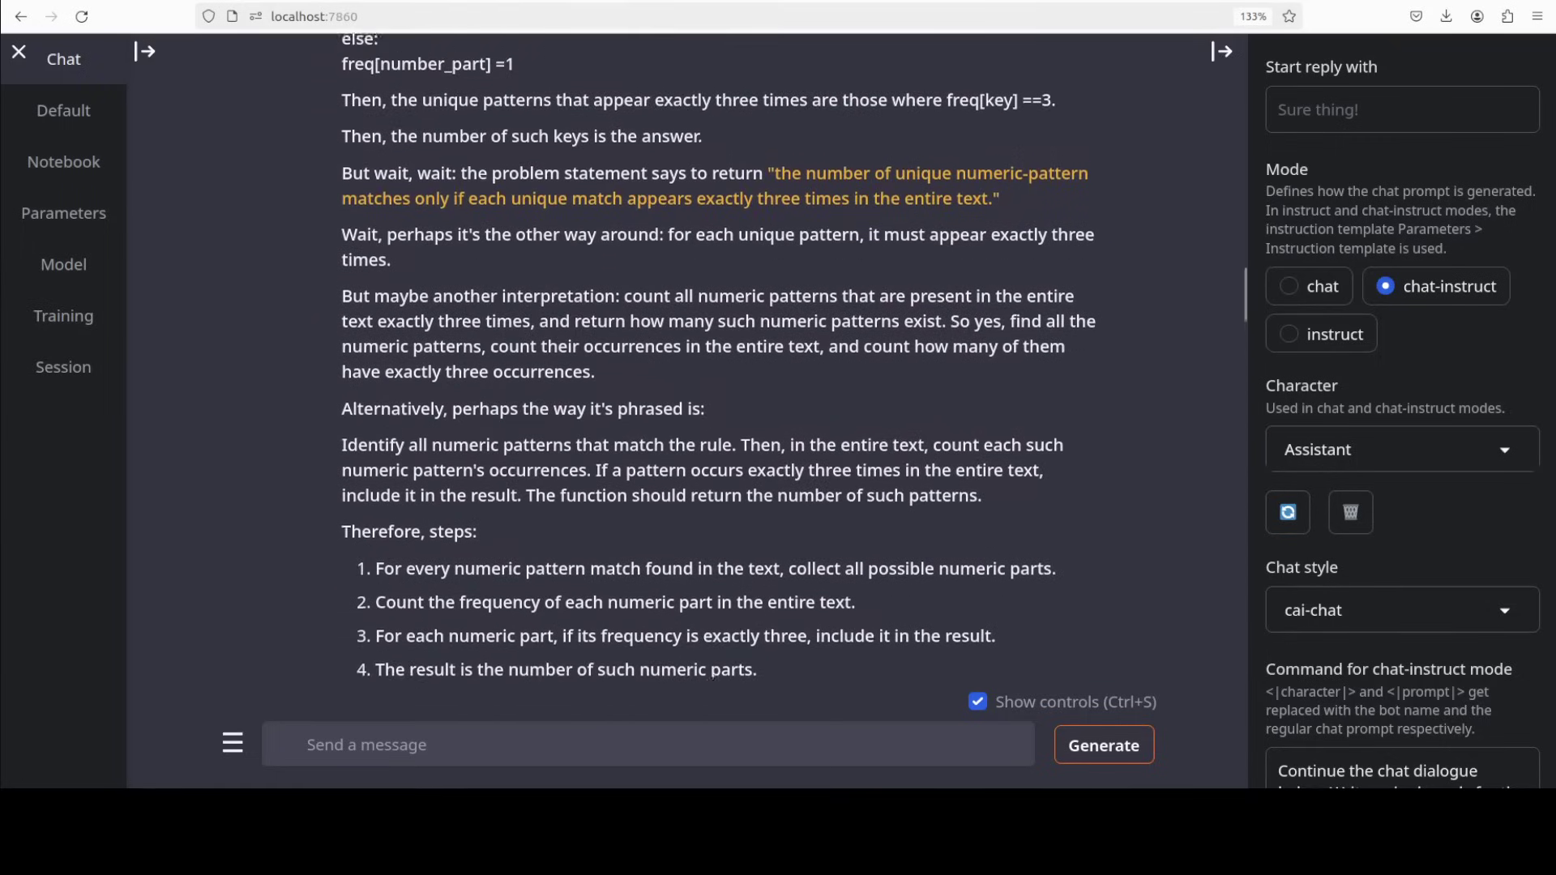
scroll(720, 365, up, 7)
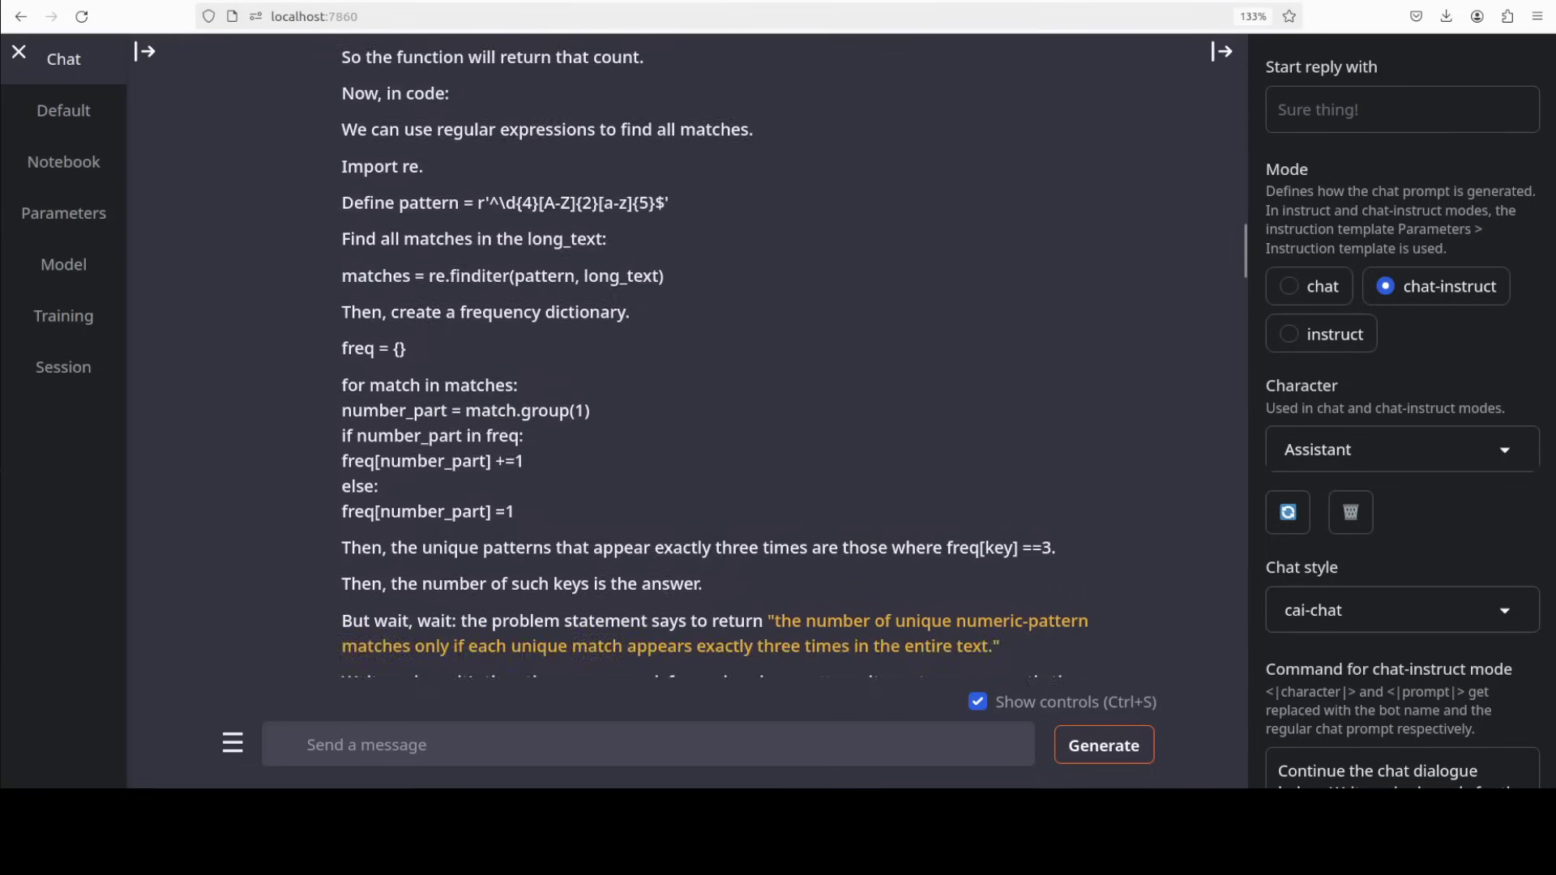
scroll(720, 364, down, 20)
scroll(713, 357, down, 17)
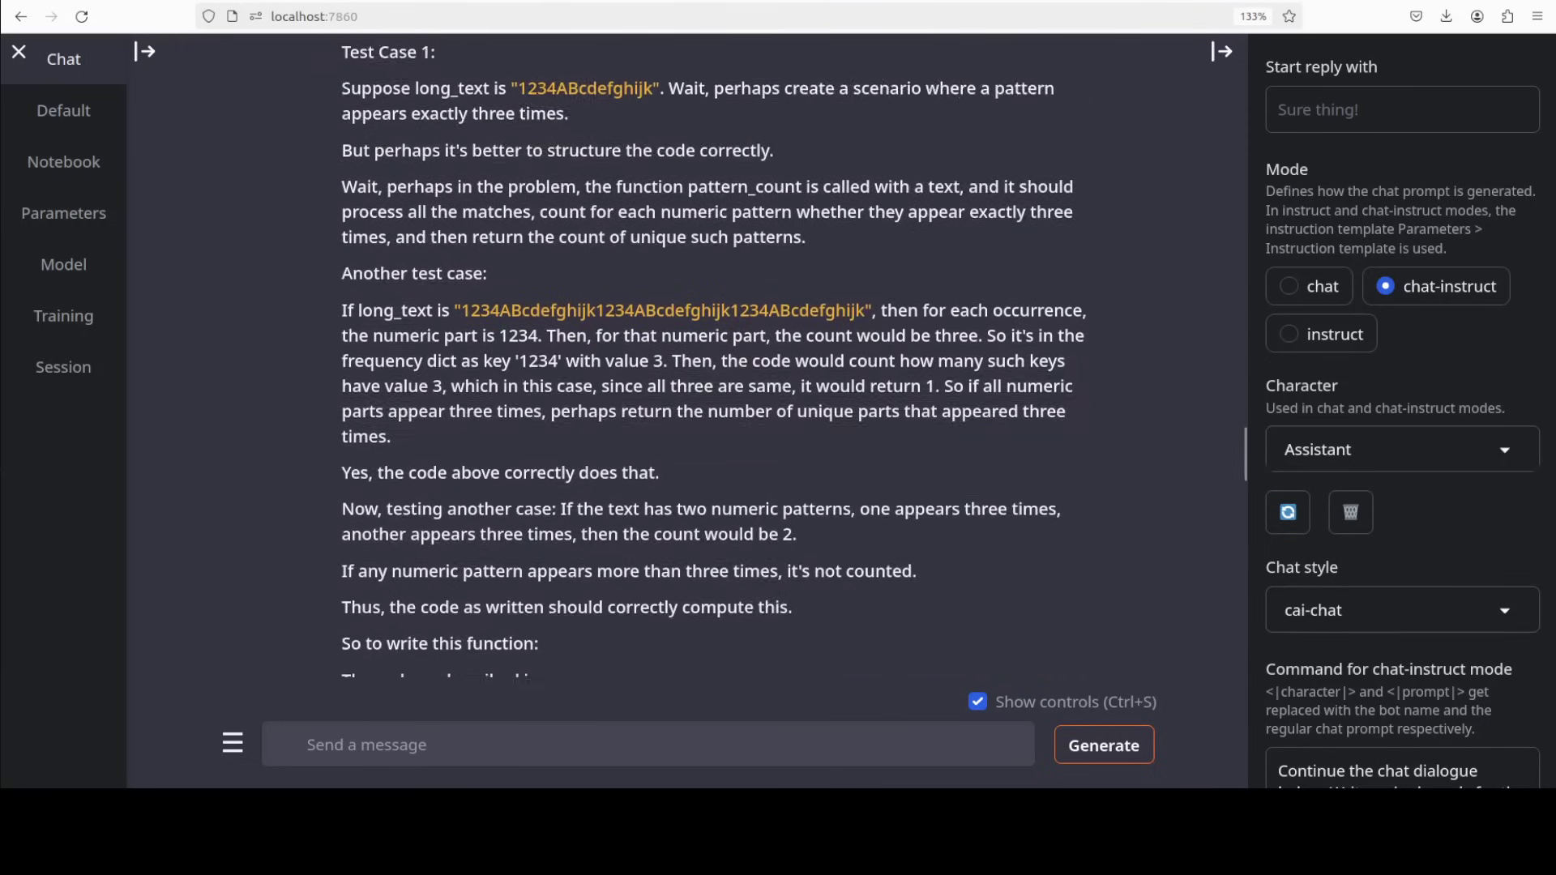
scroll(720, 365, down, 11)
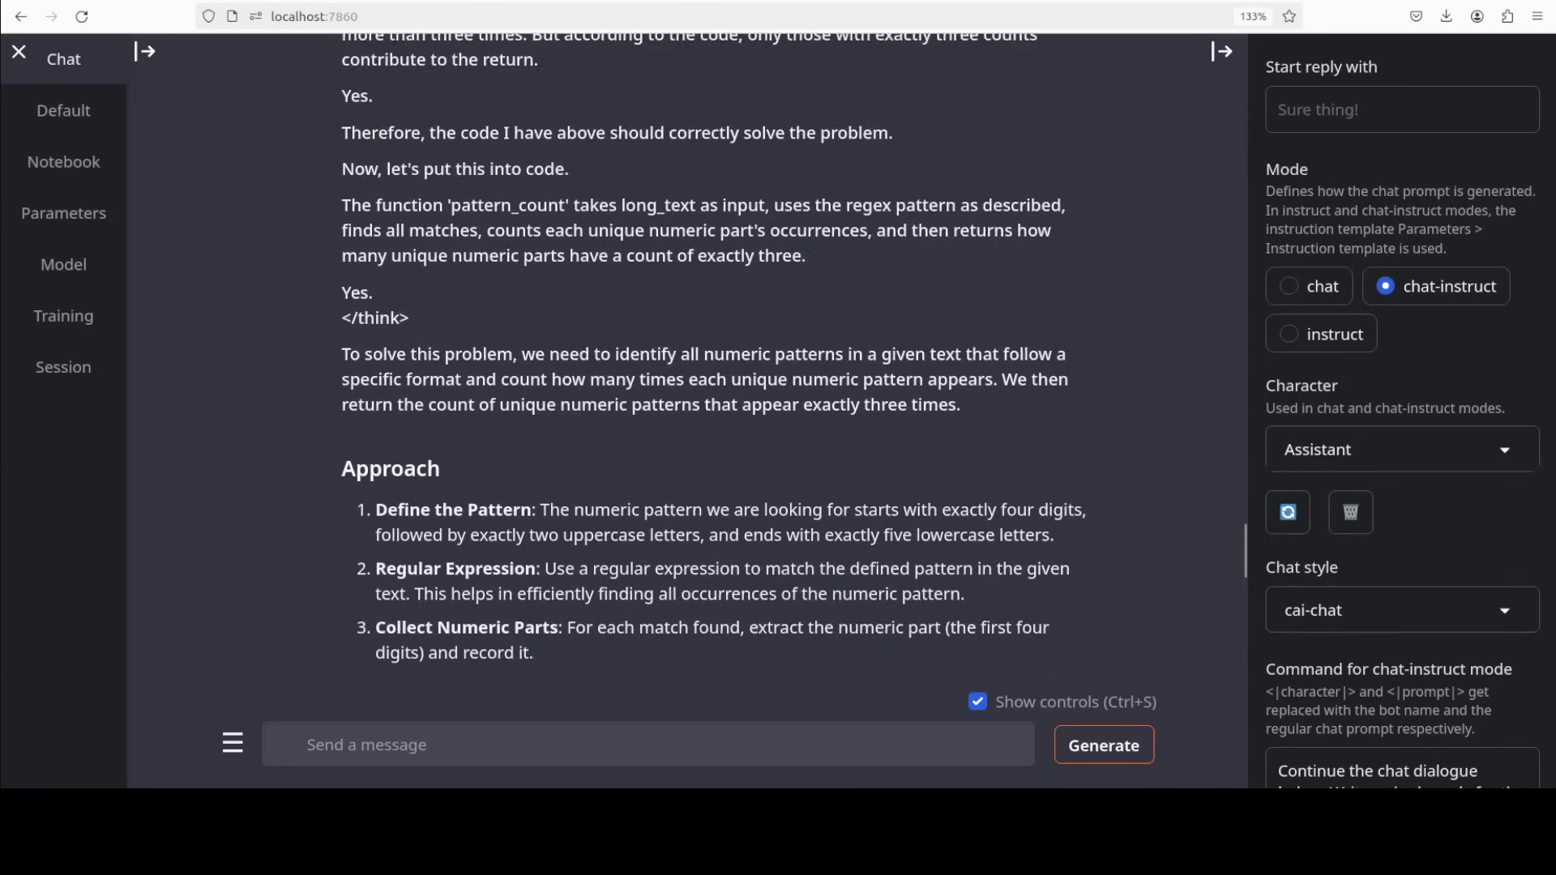
scroll(721, 364, up, 2)
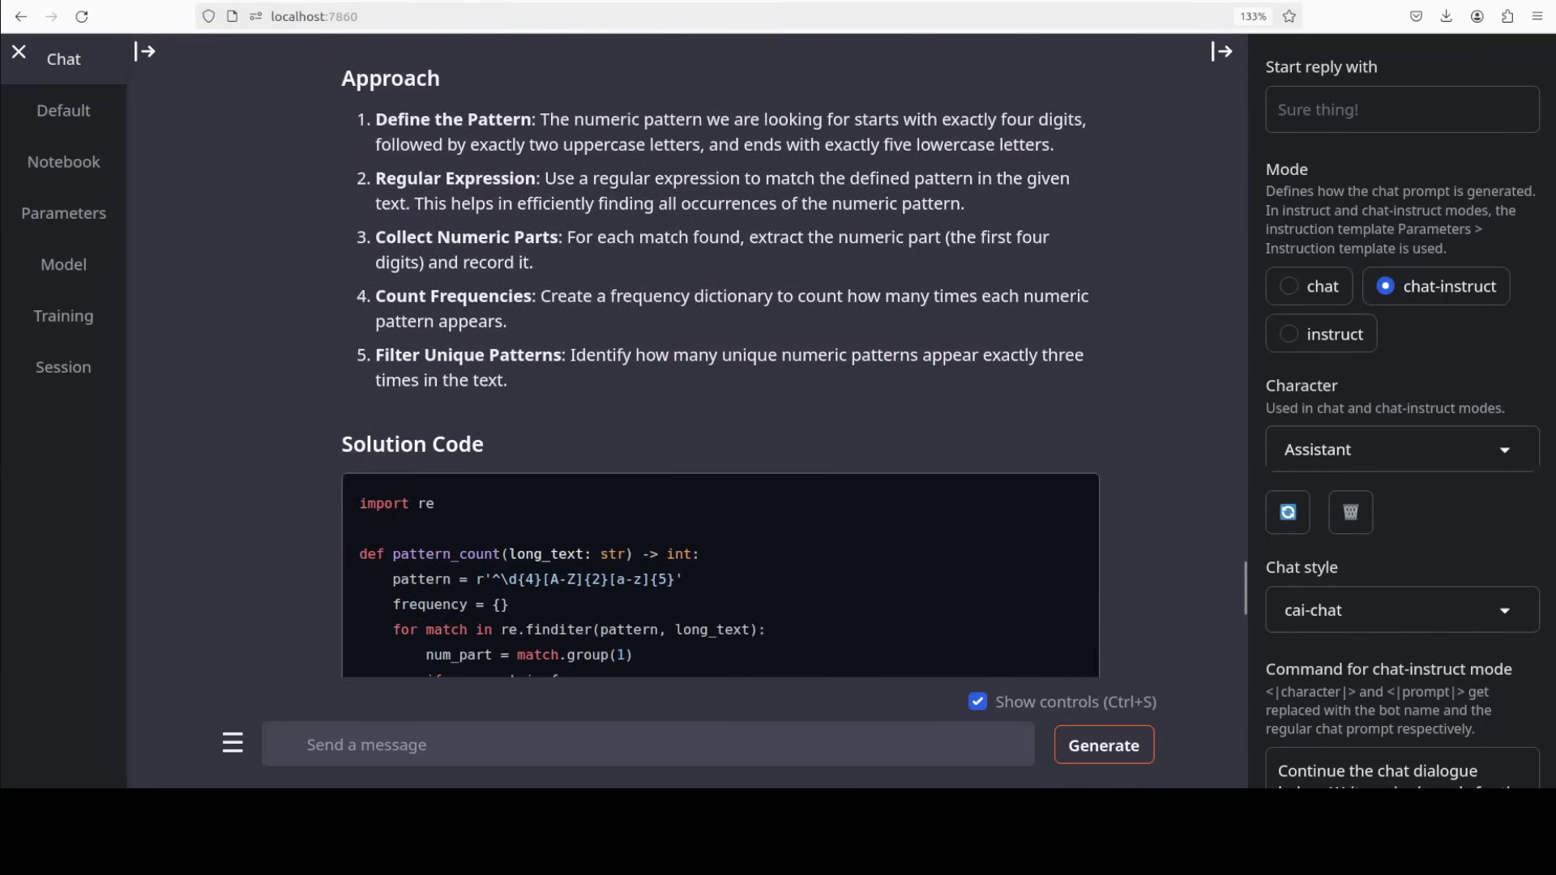
scroll(720, 364, down, 5)
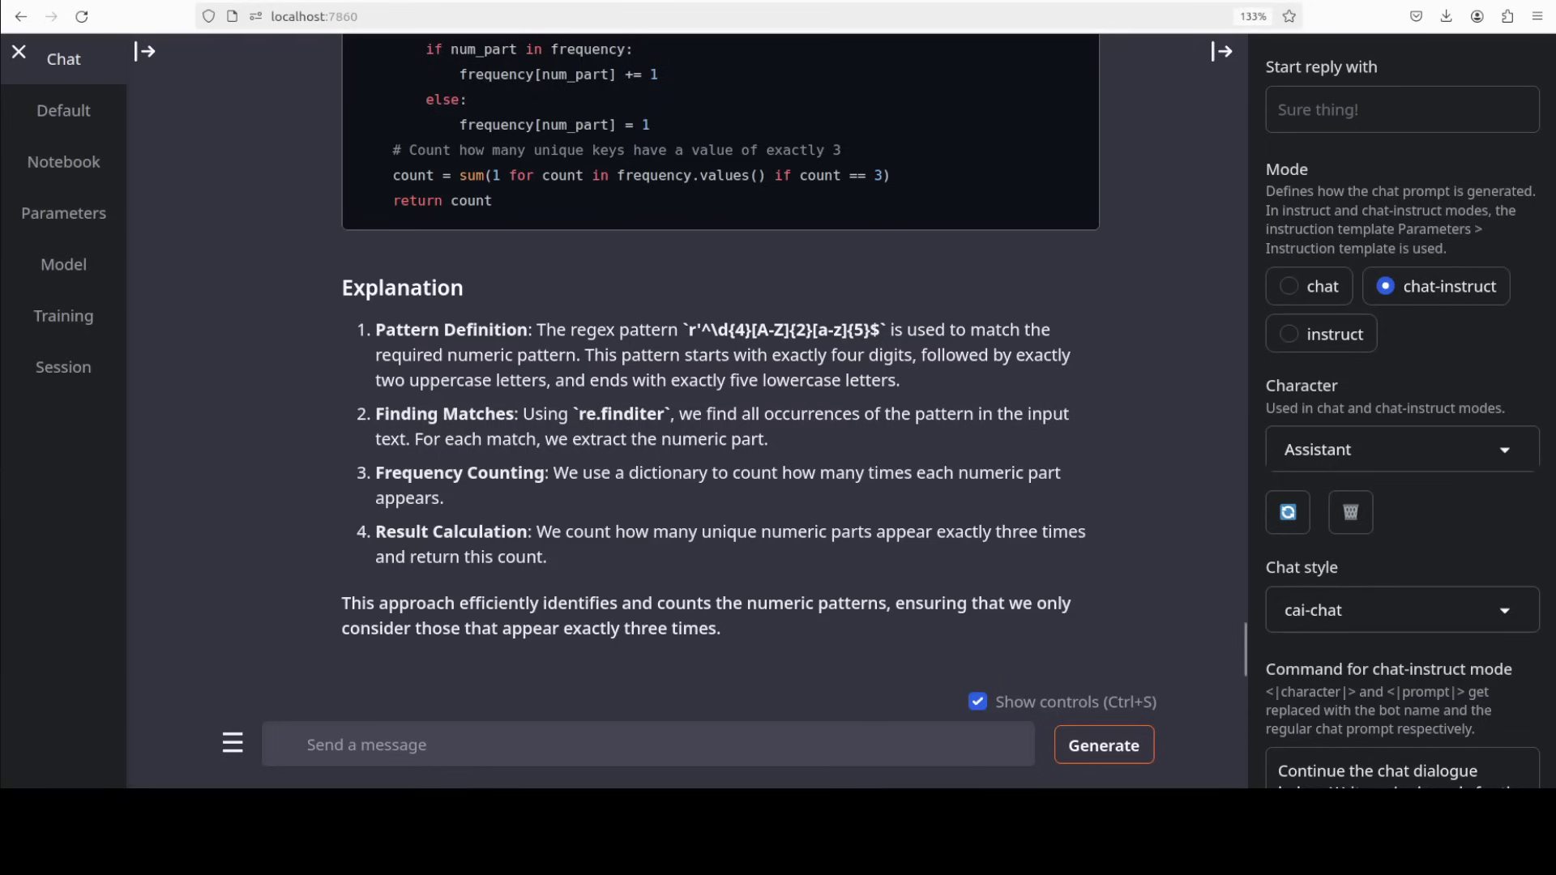
Paste the special_sequence f(x) prompt and send it to DeepCoder.
text(Define a special math function f(x) as follows:  If x is even, f(x) = x/2. If x is odd and prime, f(x) = 3x + 1. If x is odd and not prime, f(x) = largest prime divisor of x multiplied by 5. You start with a large number (for instance, 987654321) and repeatedly apply function f(x):  Keep track of each value until you reach a number less than 10. Output the entire sequence as a list. Implement this:  def special_sequence(x: int) -> list:)
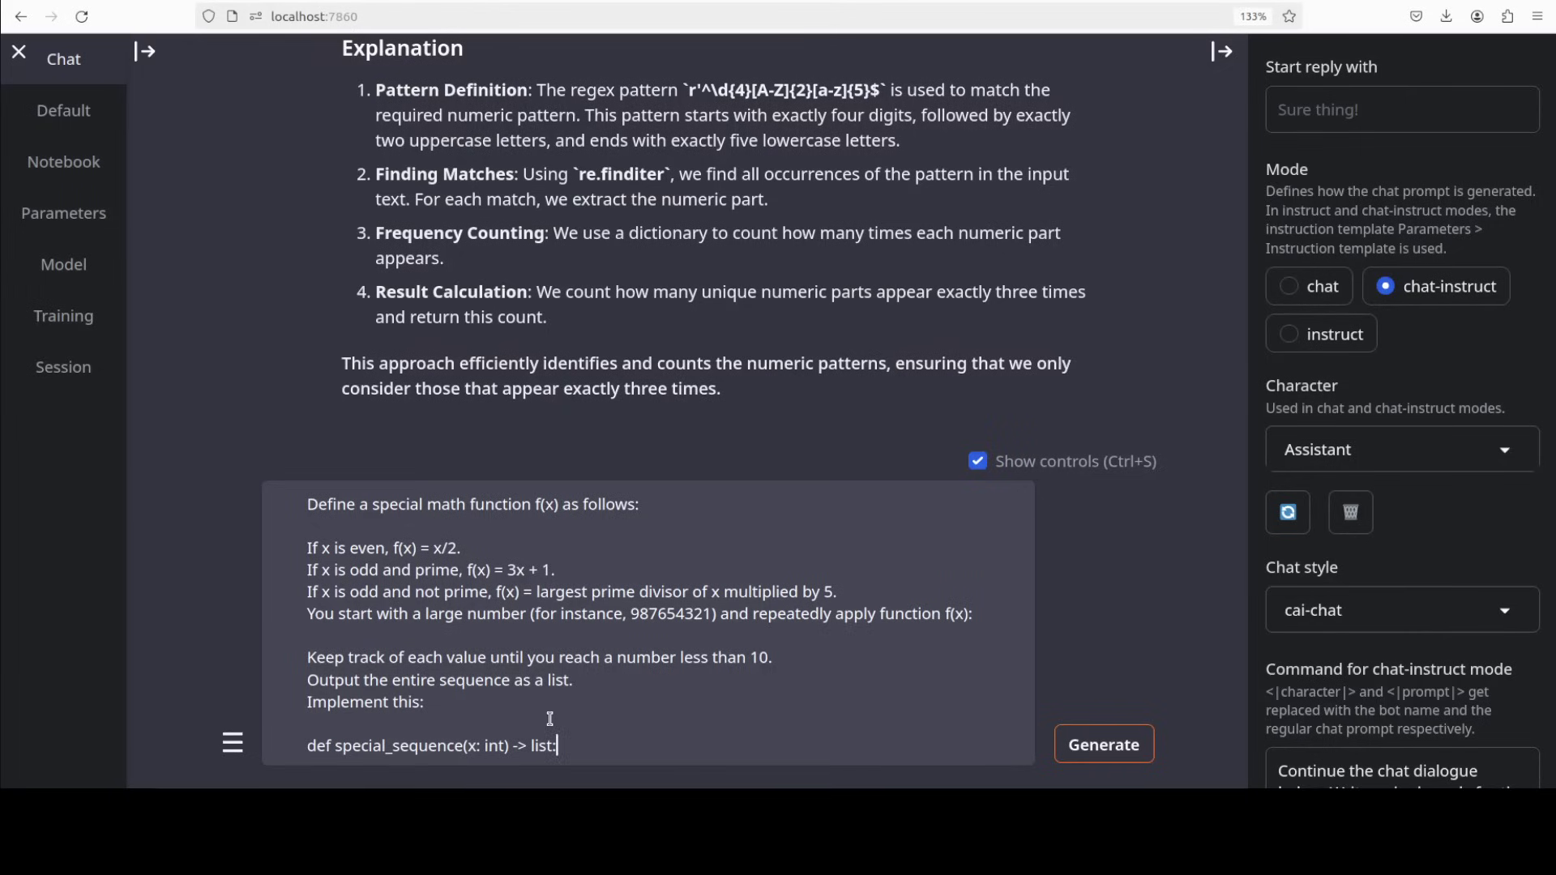
key(Return)
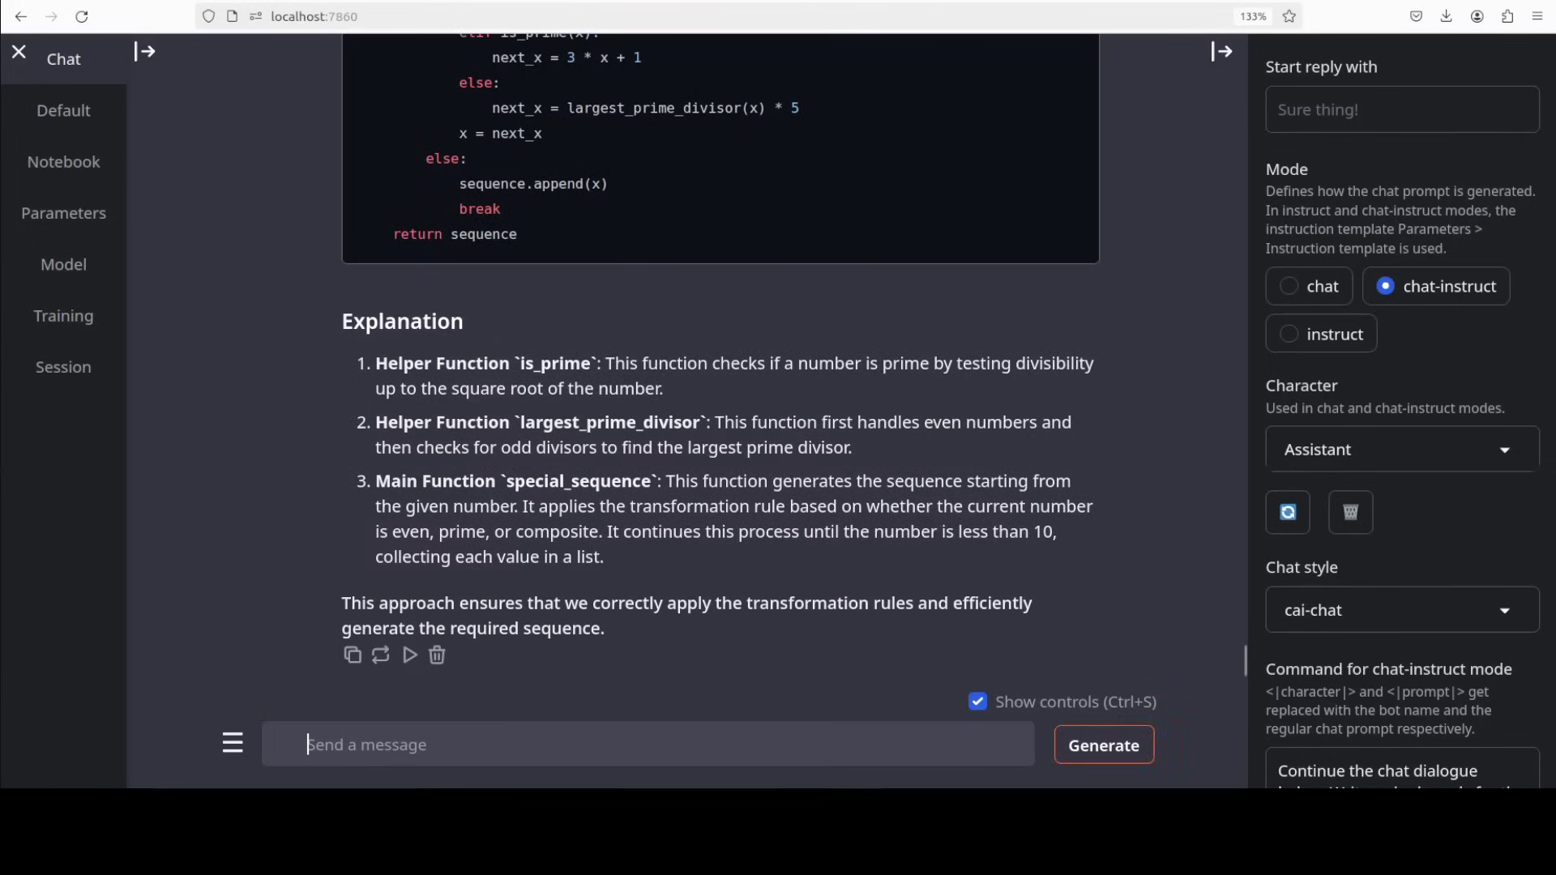
scroll(720, 357, up, 15)
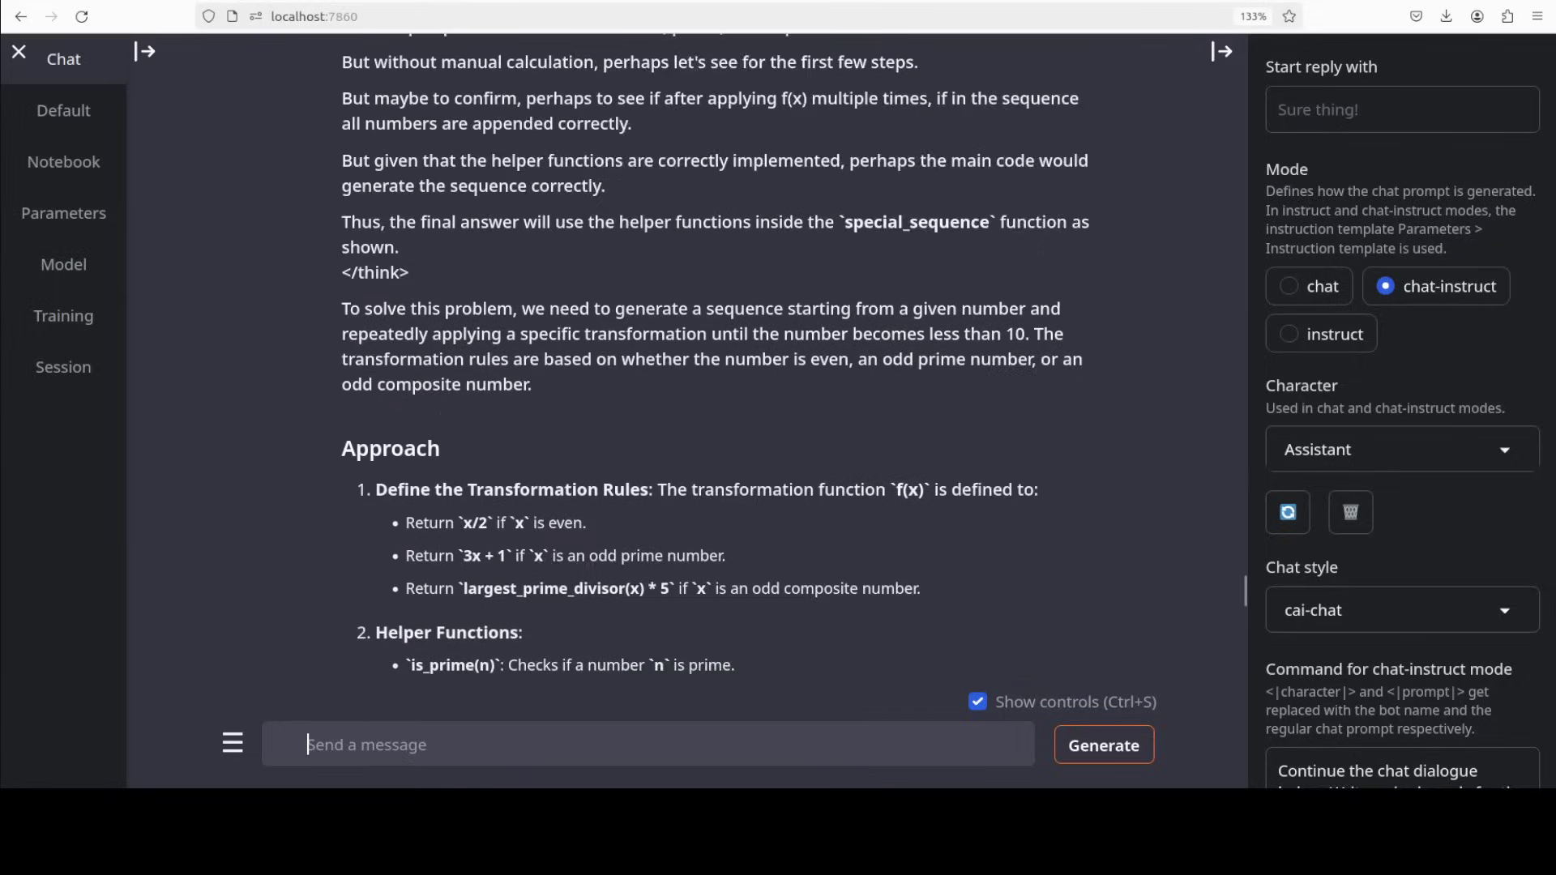
scroll(719, 357, up, 15)
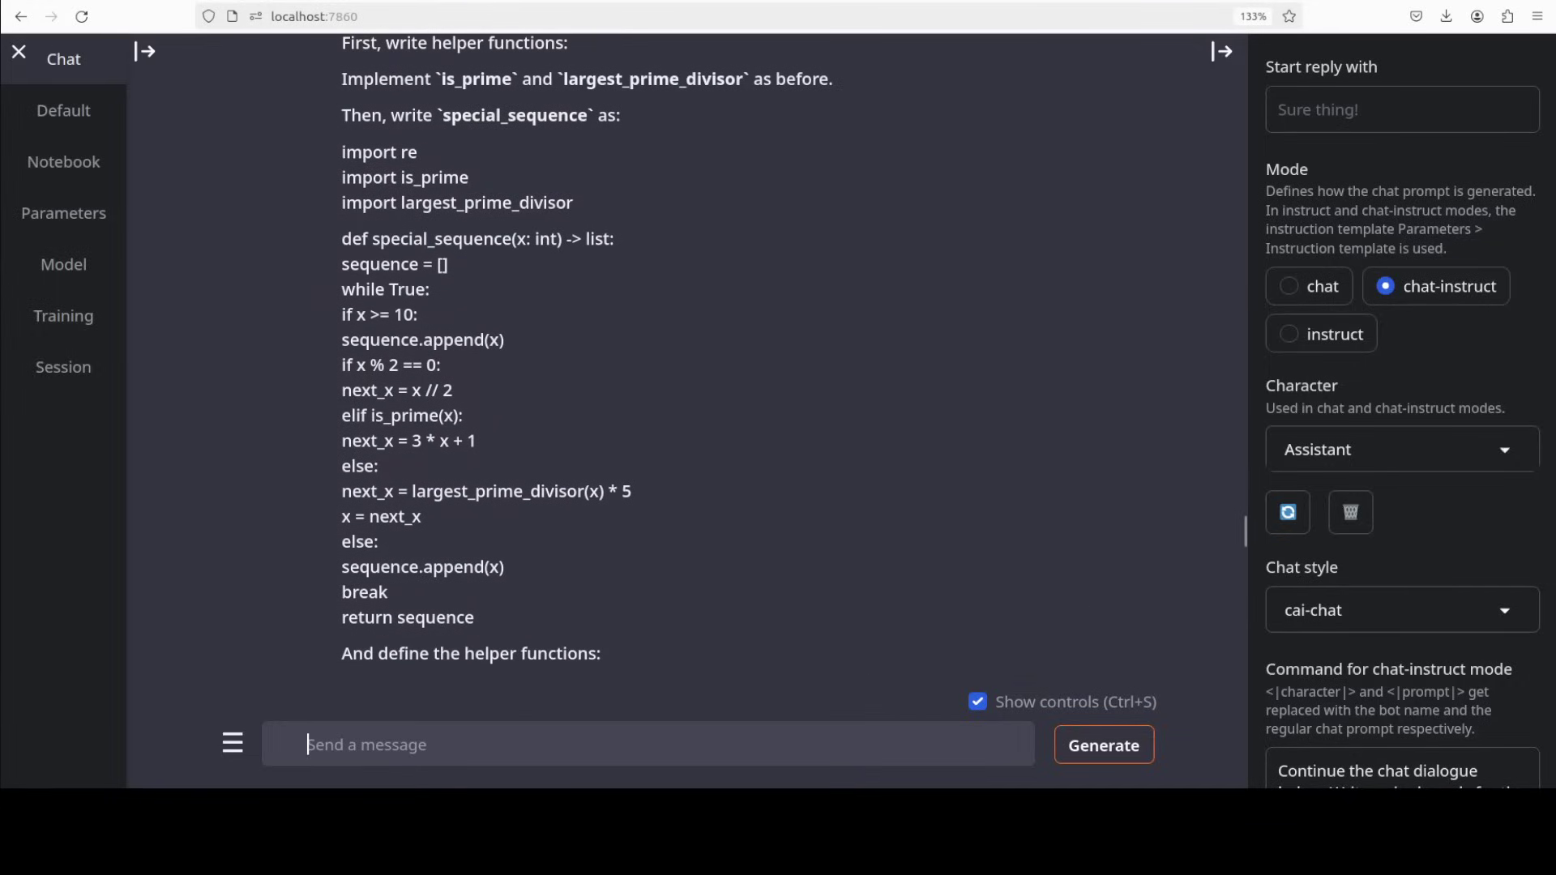
scroll(720, 356, up, 5)
scroll(719, 357, down, 9)
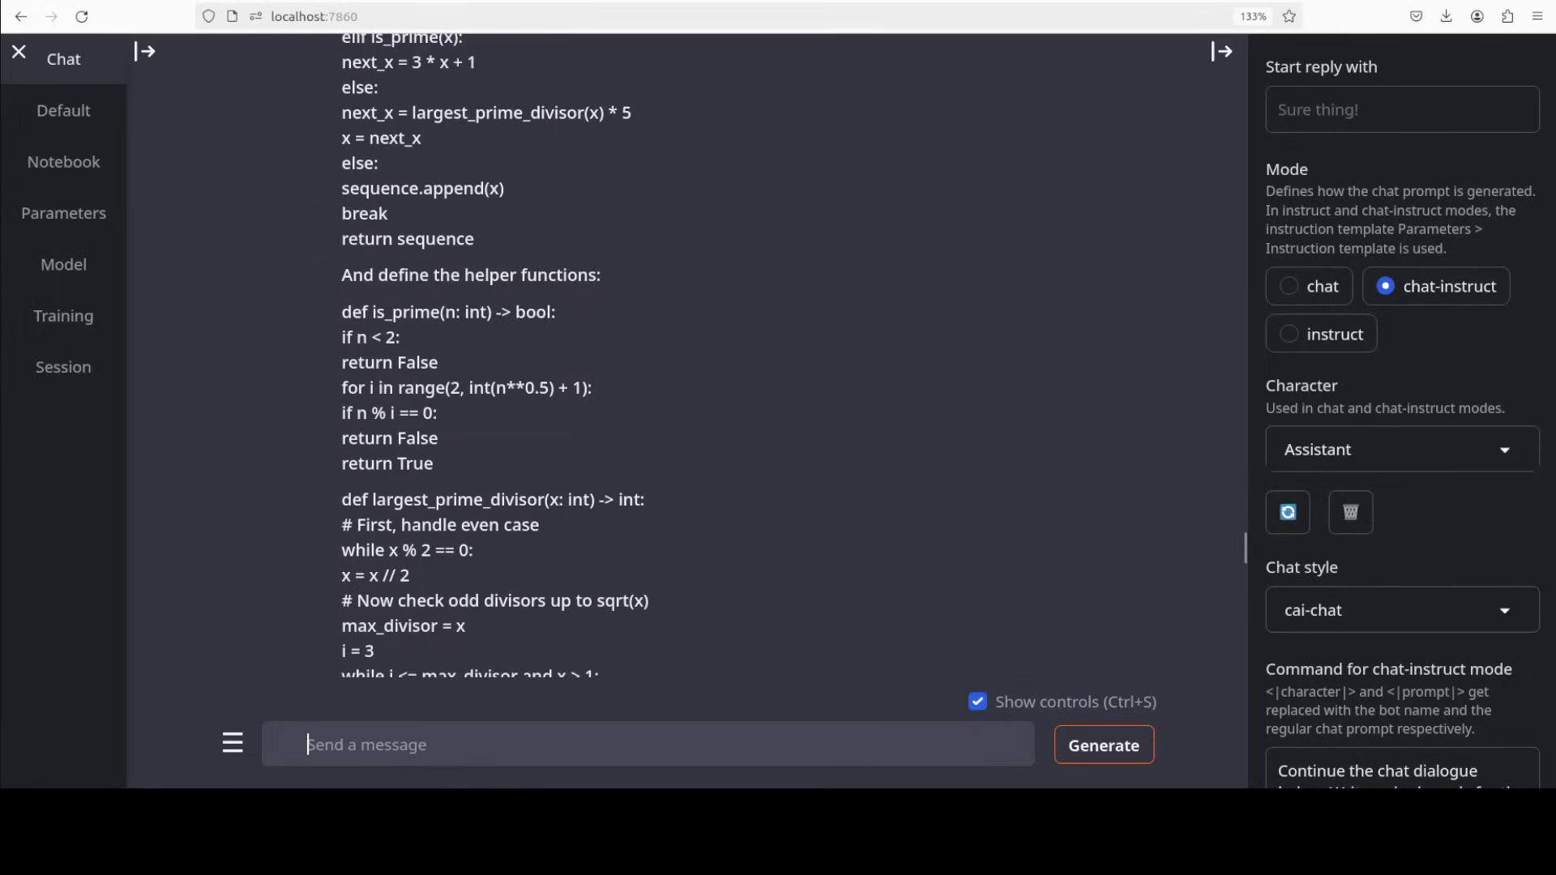
scroll(720, 356, down, 9)
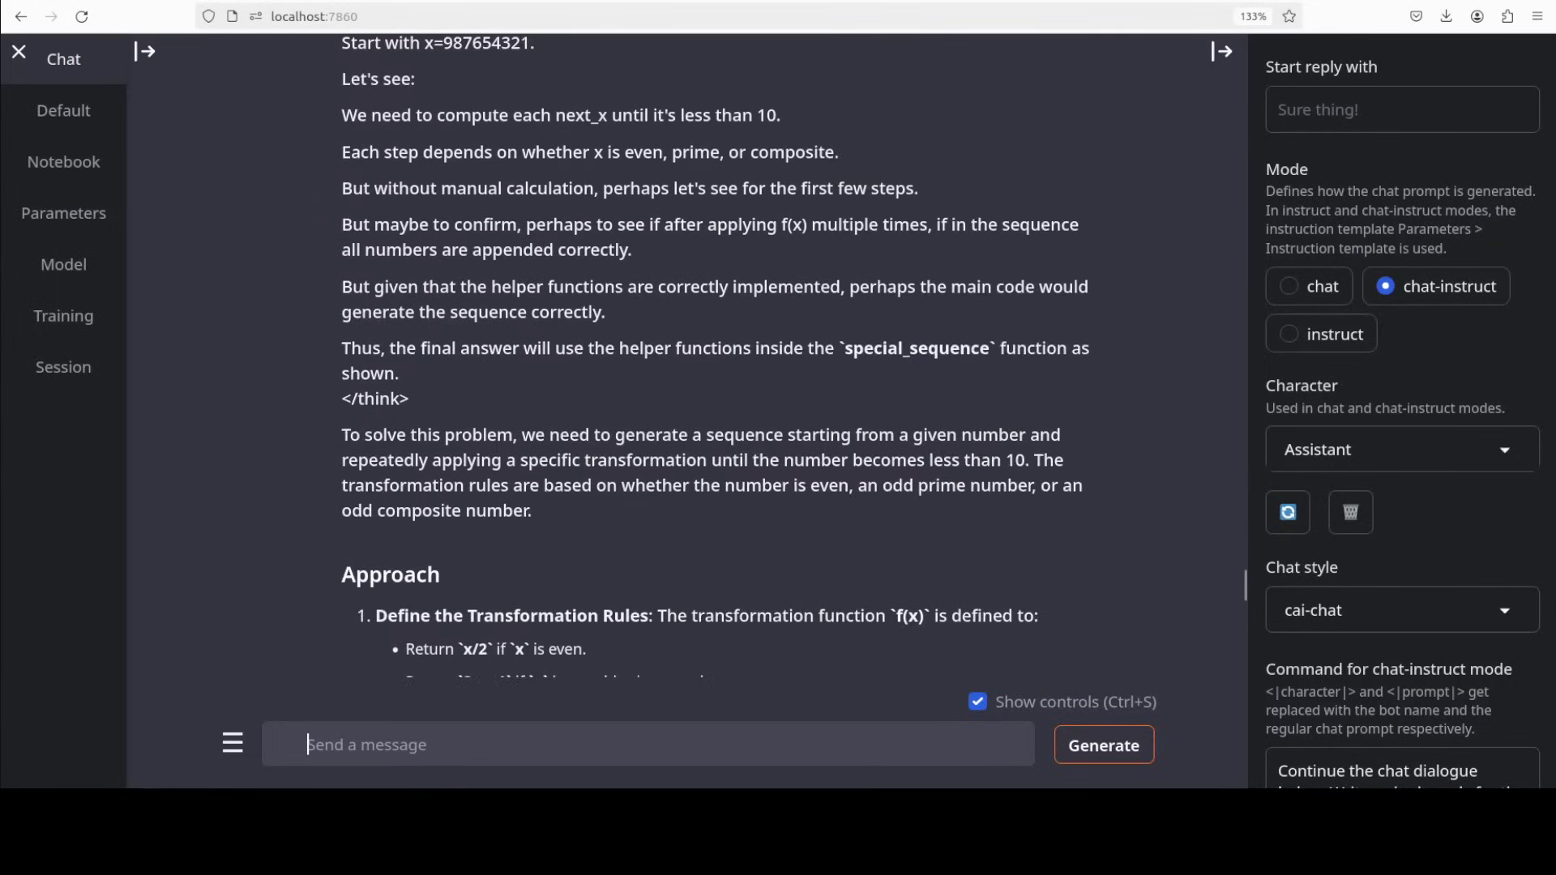
scroll(719, 356, down, 5)
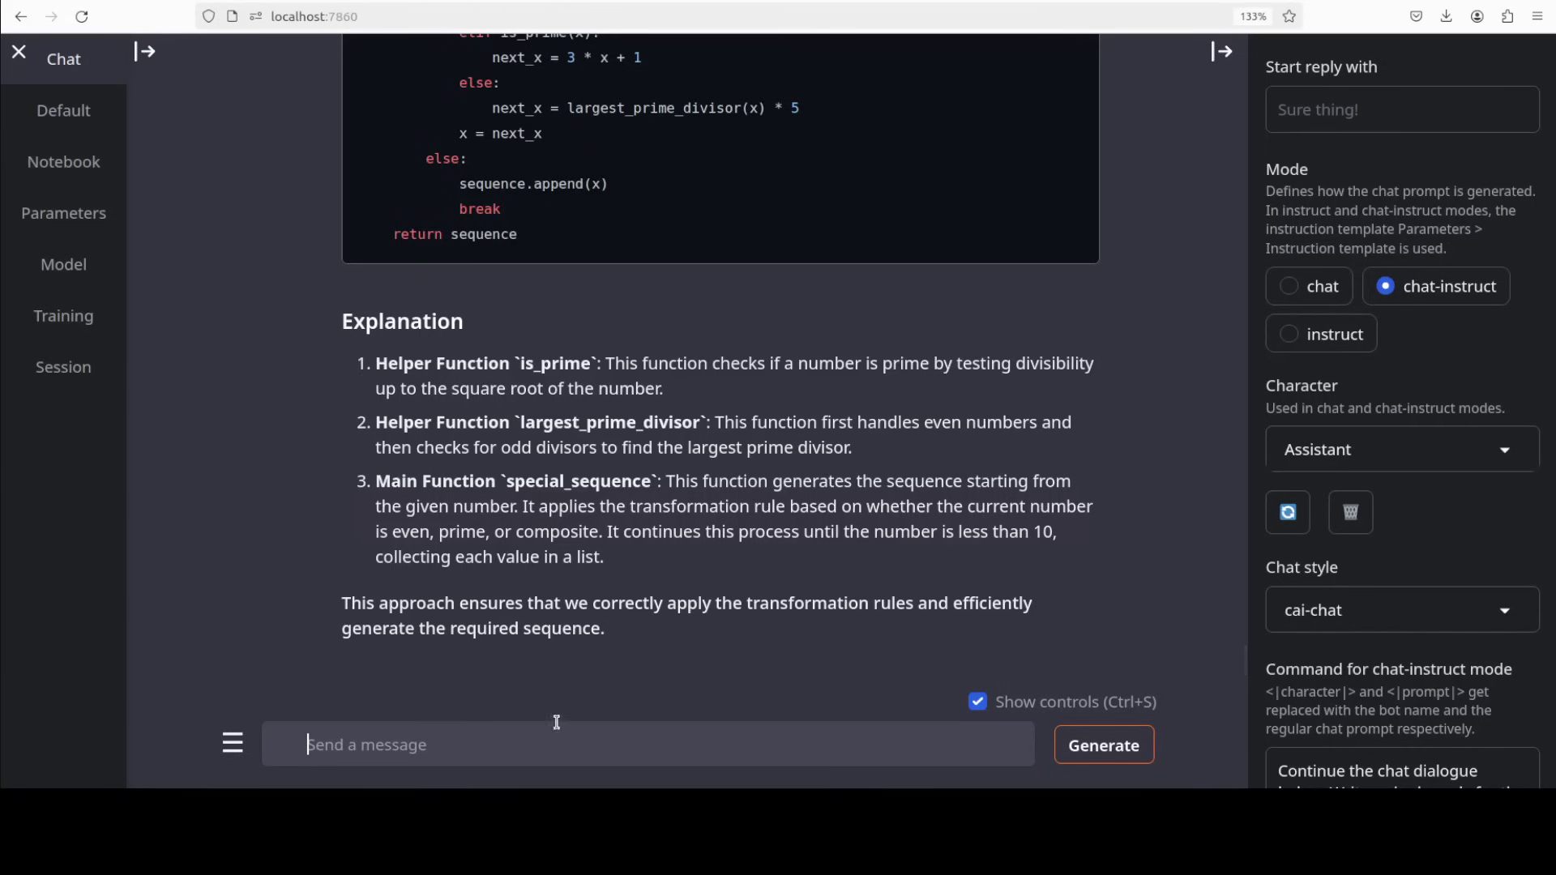
Submit the final_sum prompt, which sums numbers with exactly three distinct prime factors, to DeepCoder.
text(You're given an initial large integer list (size ~10,000 numbers):  At each iteration, transform each integer using rules based on its neighbors: If both neighbors are odd, multiply it by 2. If one neighbor is prime and the other neighbor is composite, subtract their difference from the current number. If both neighbors are even, replace it by the average of itself and its neighbors (rounded down). The first and last numbers have only one neighbor each, so skip transformations for these two elements. Continue these transformations exactly 100 times. Finally, report the sum of numbers divisible by exactly three distinct prime numbers. def final_sum(nums: list[int]) -> int:)
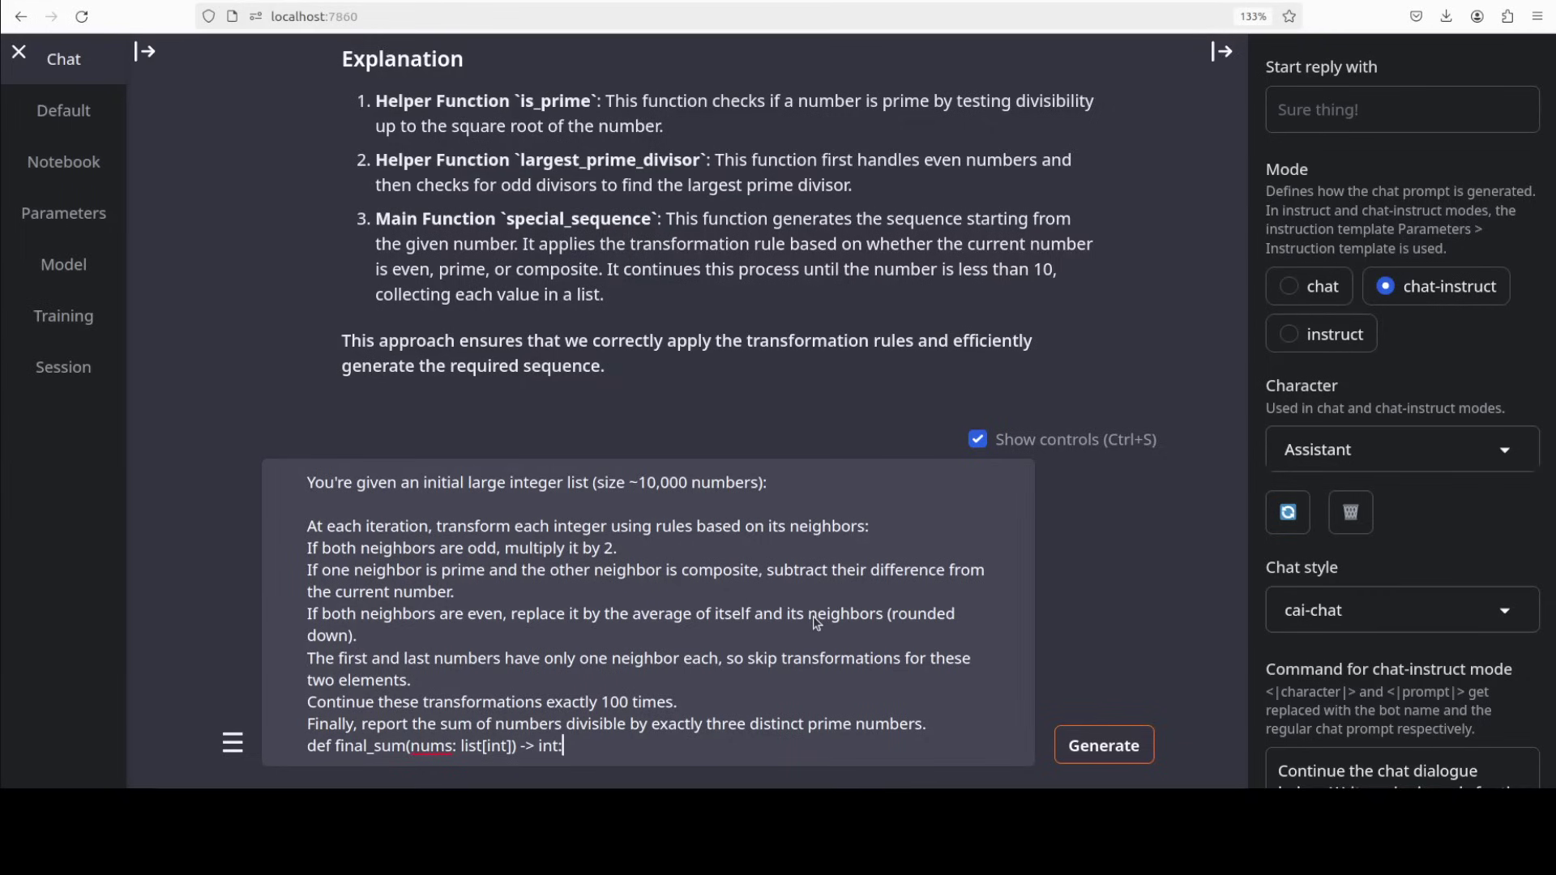
key(Return)
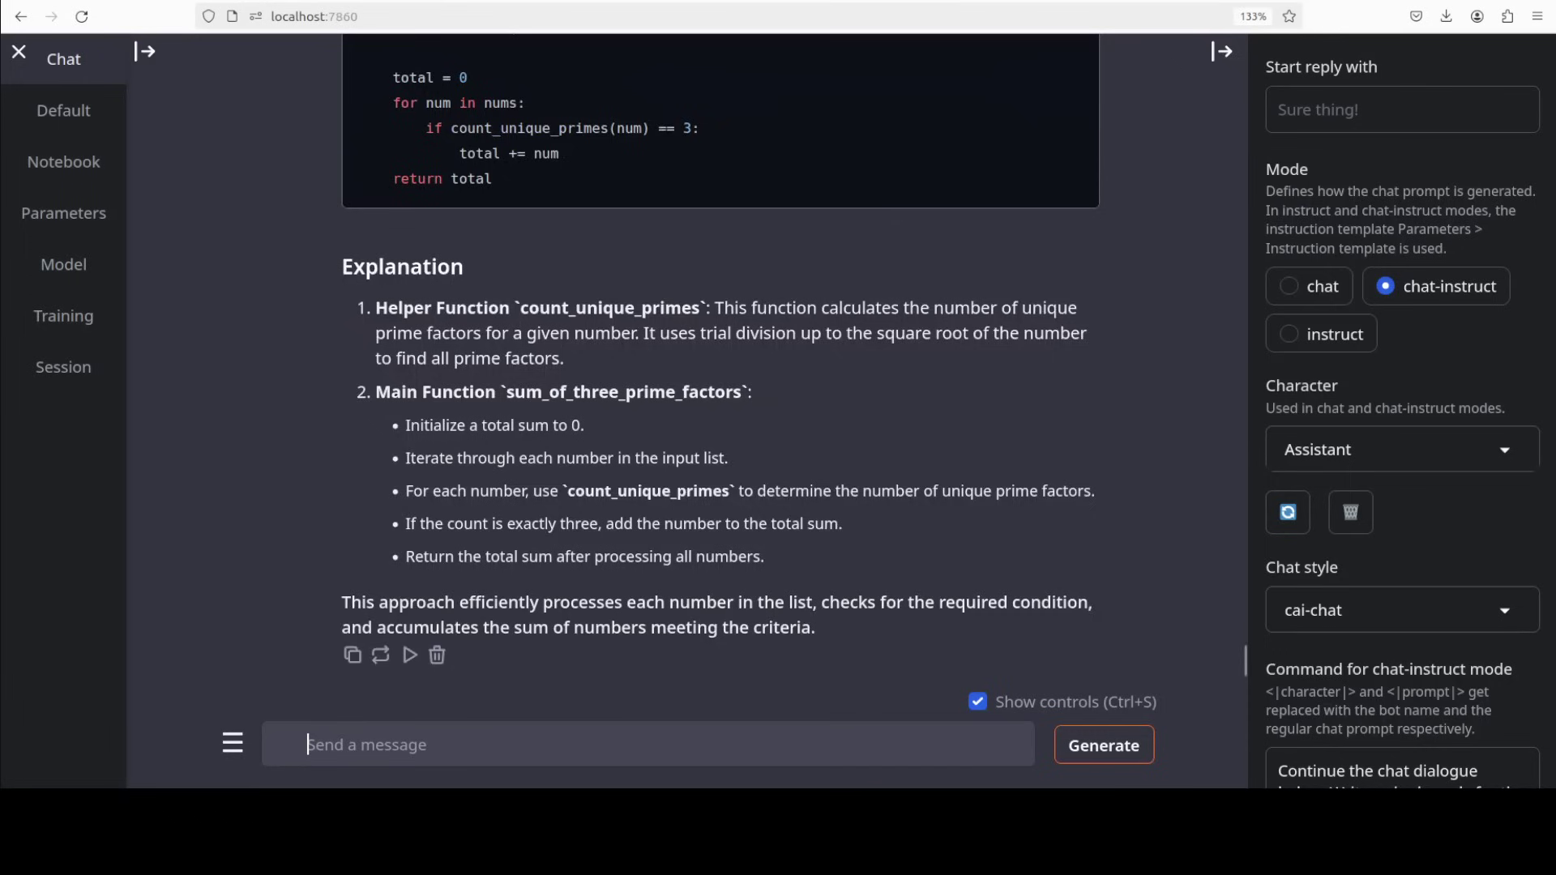
scroll(720, 357, up, 5)
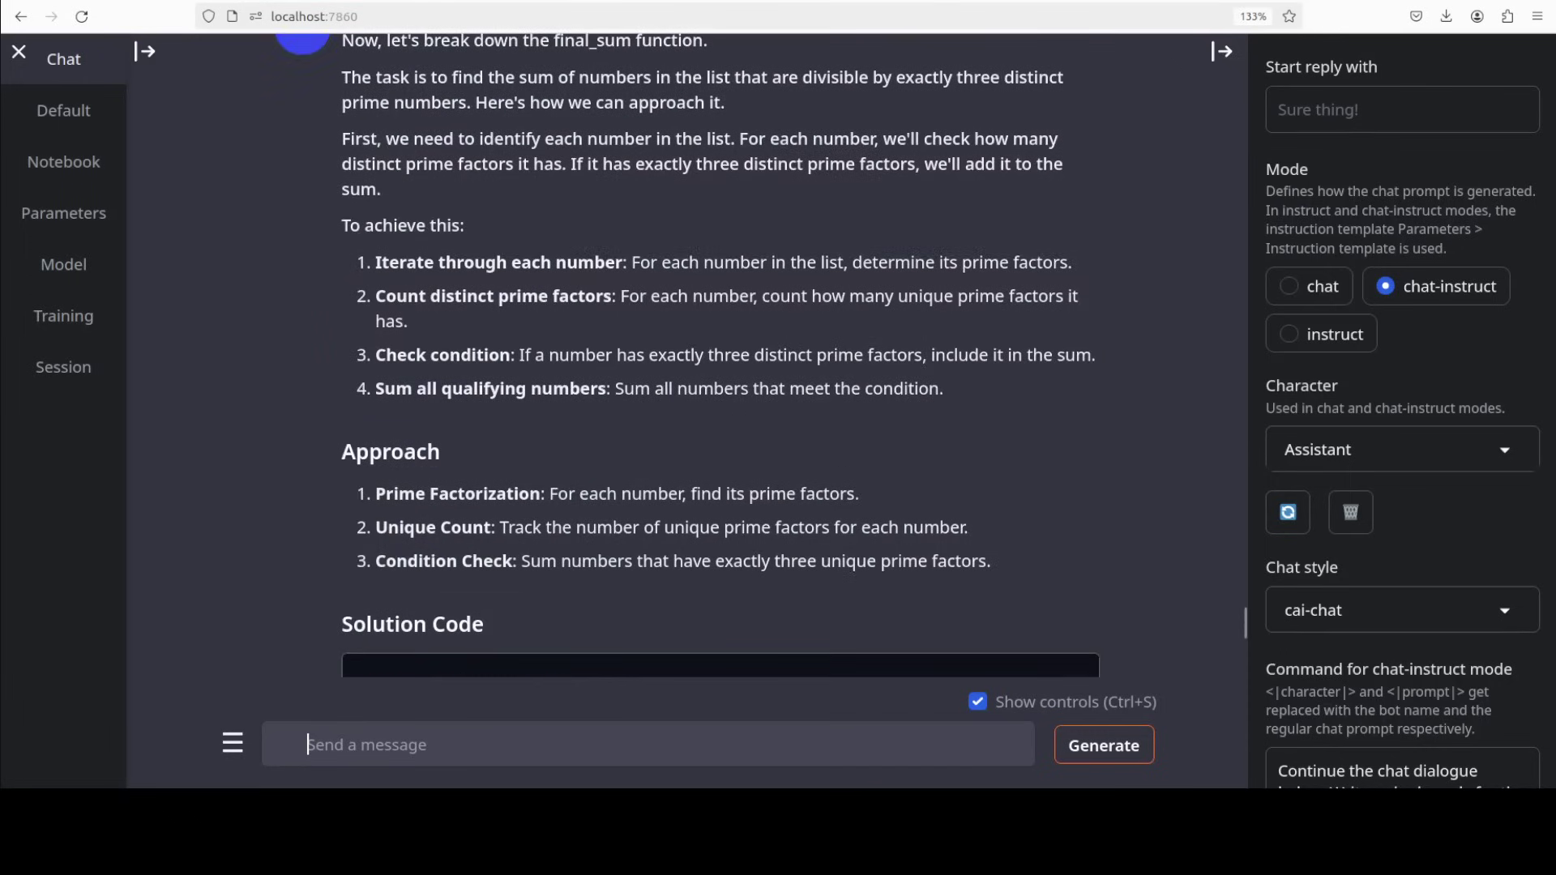
scroll(721, 356, up, 2)
scroll(721, 357, down, 4)
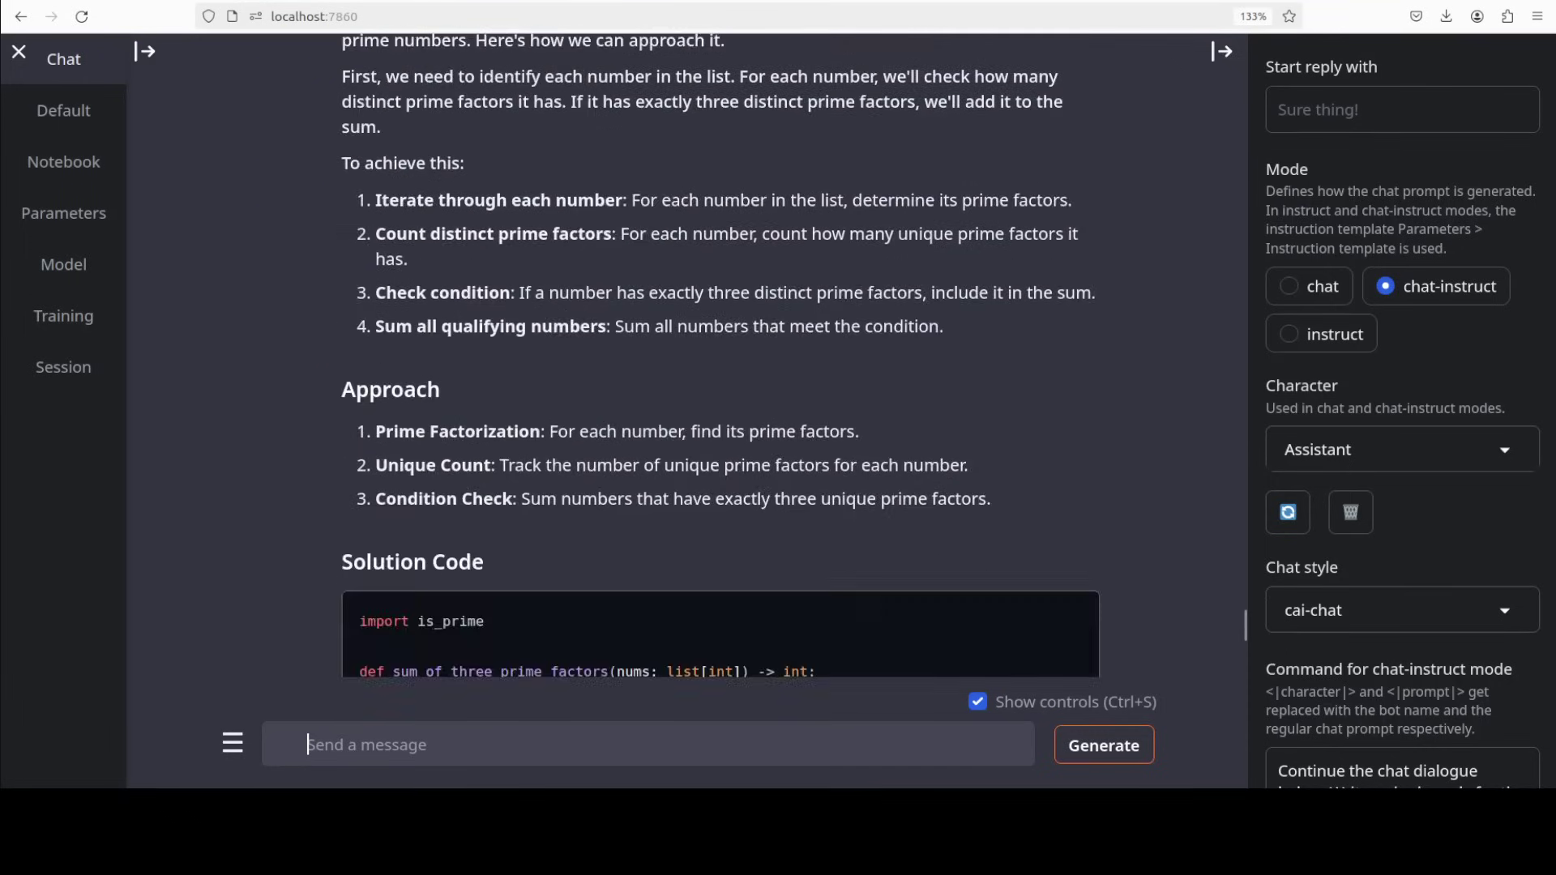
scroll(720, 357, down, 4)
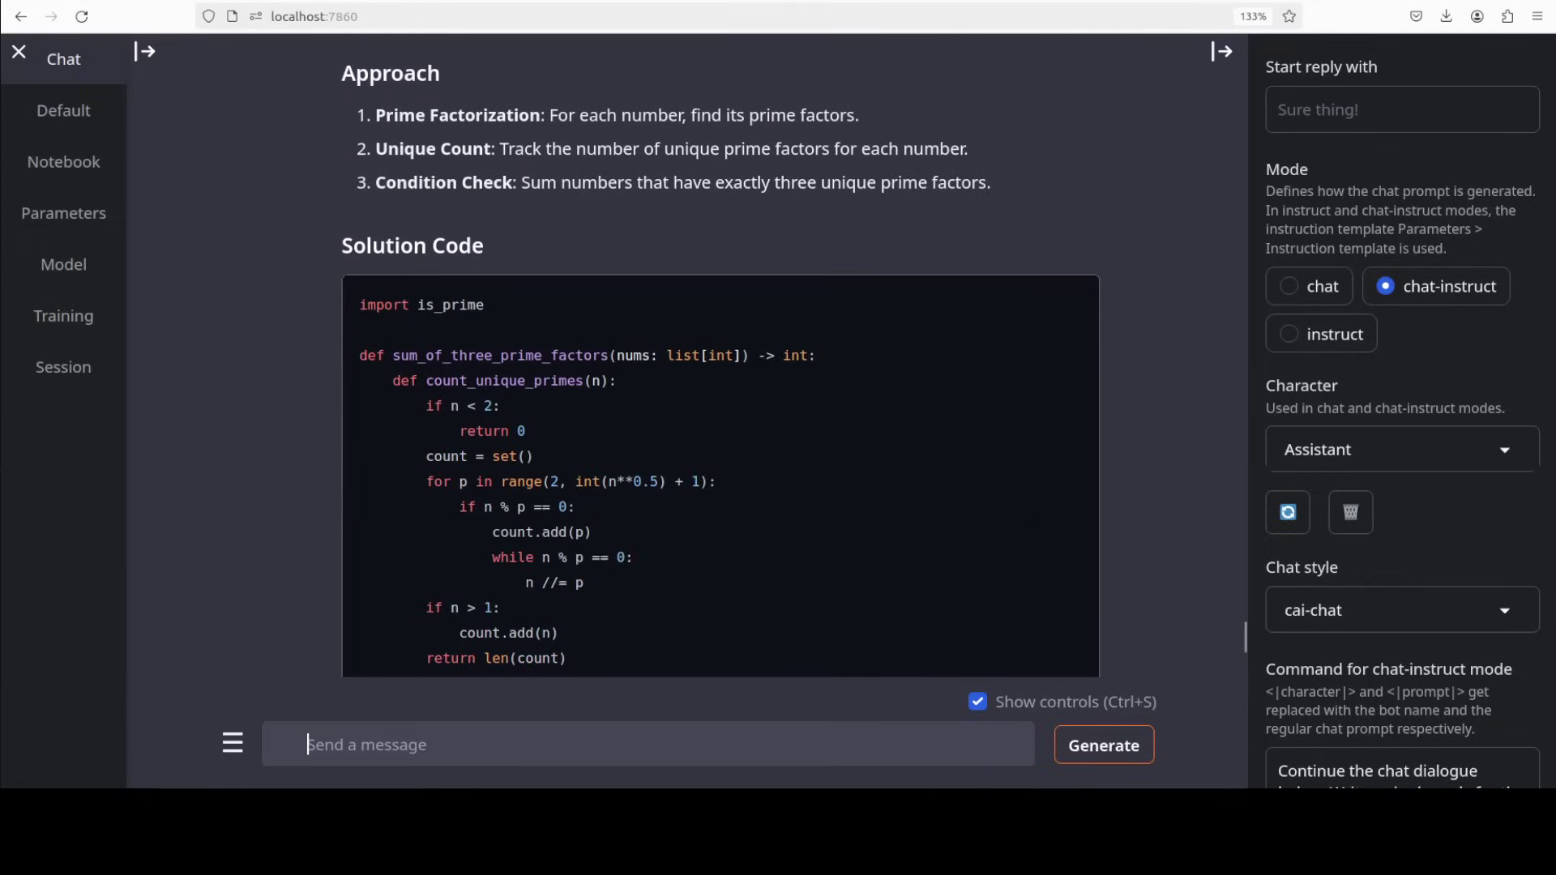
scroll(721, 357, down, 4)
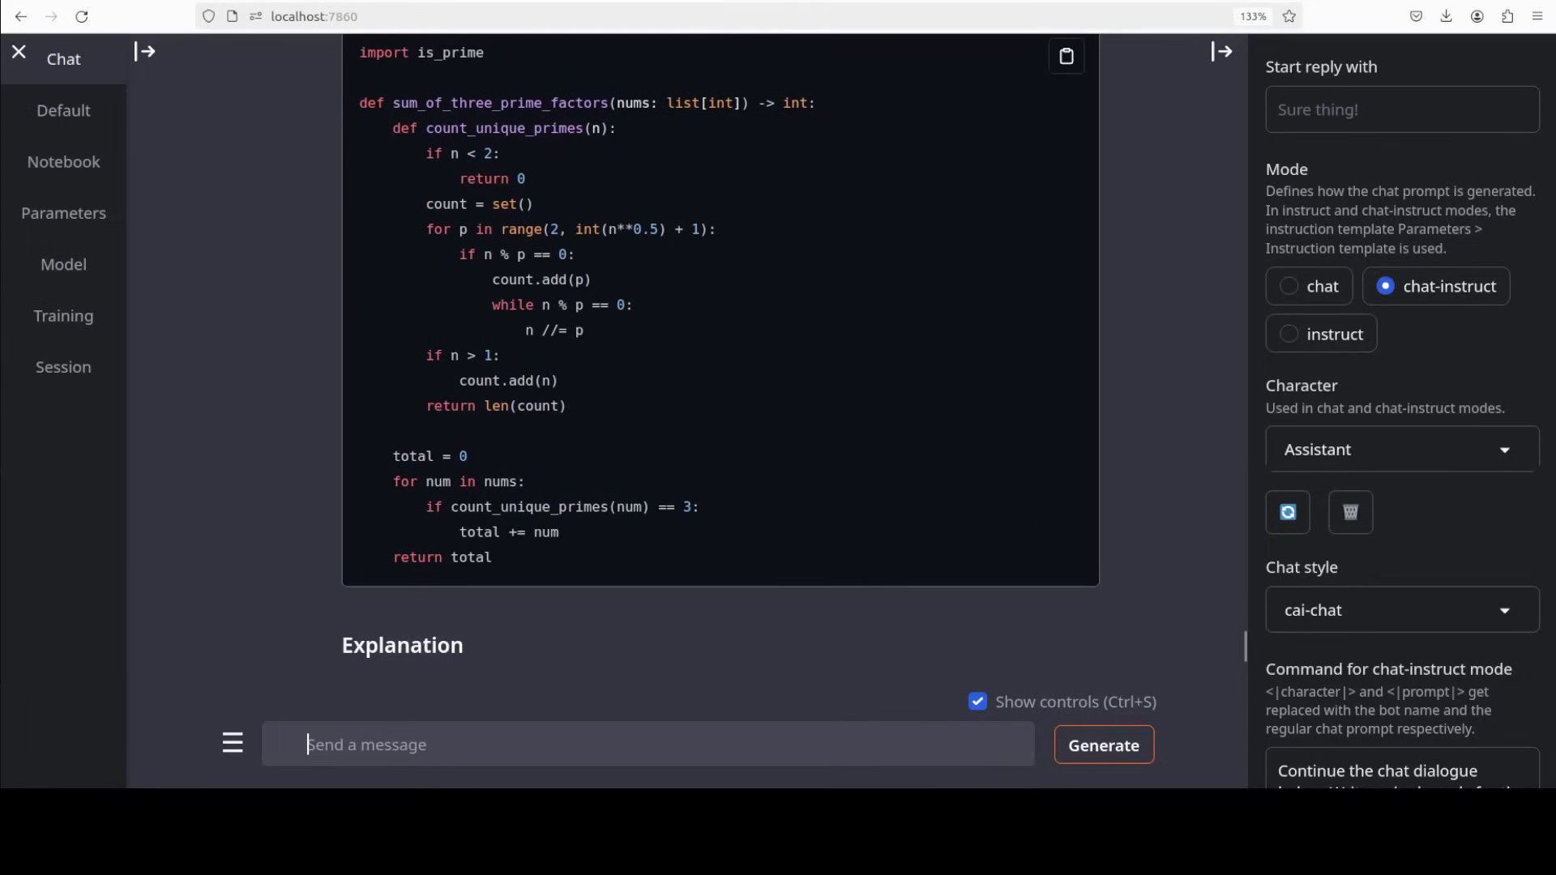
scroll(721, 357, down, 2)
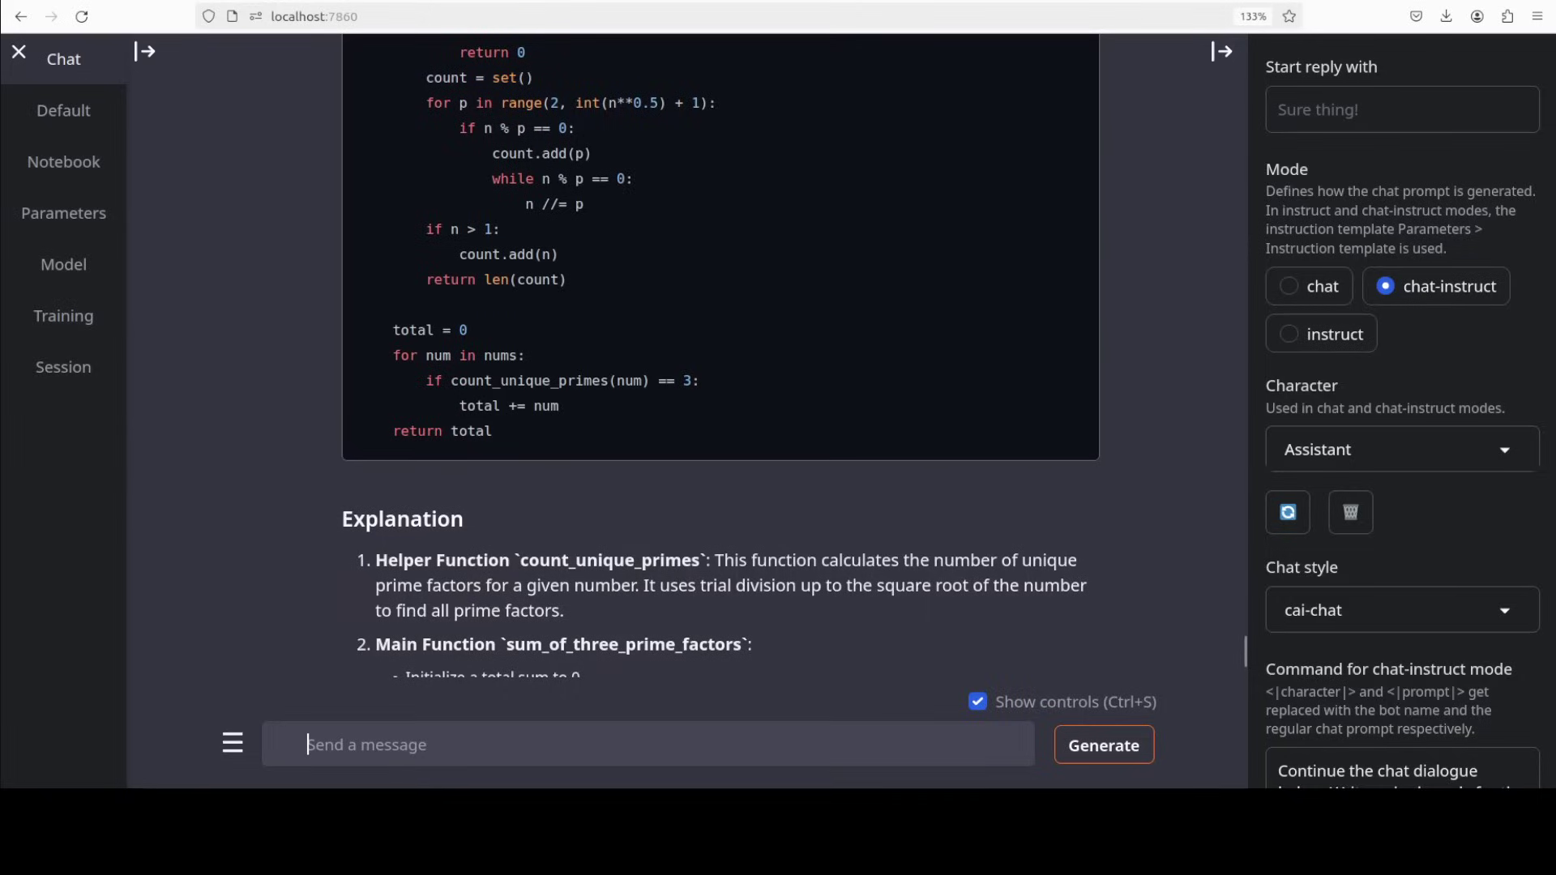
click(75, 124)
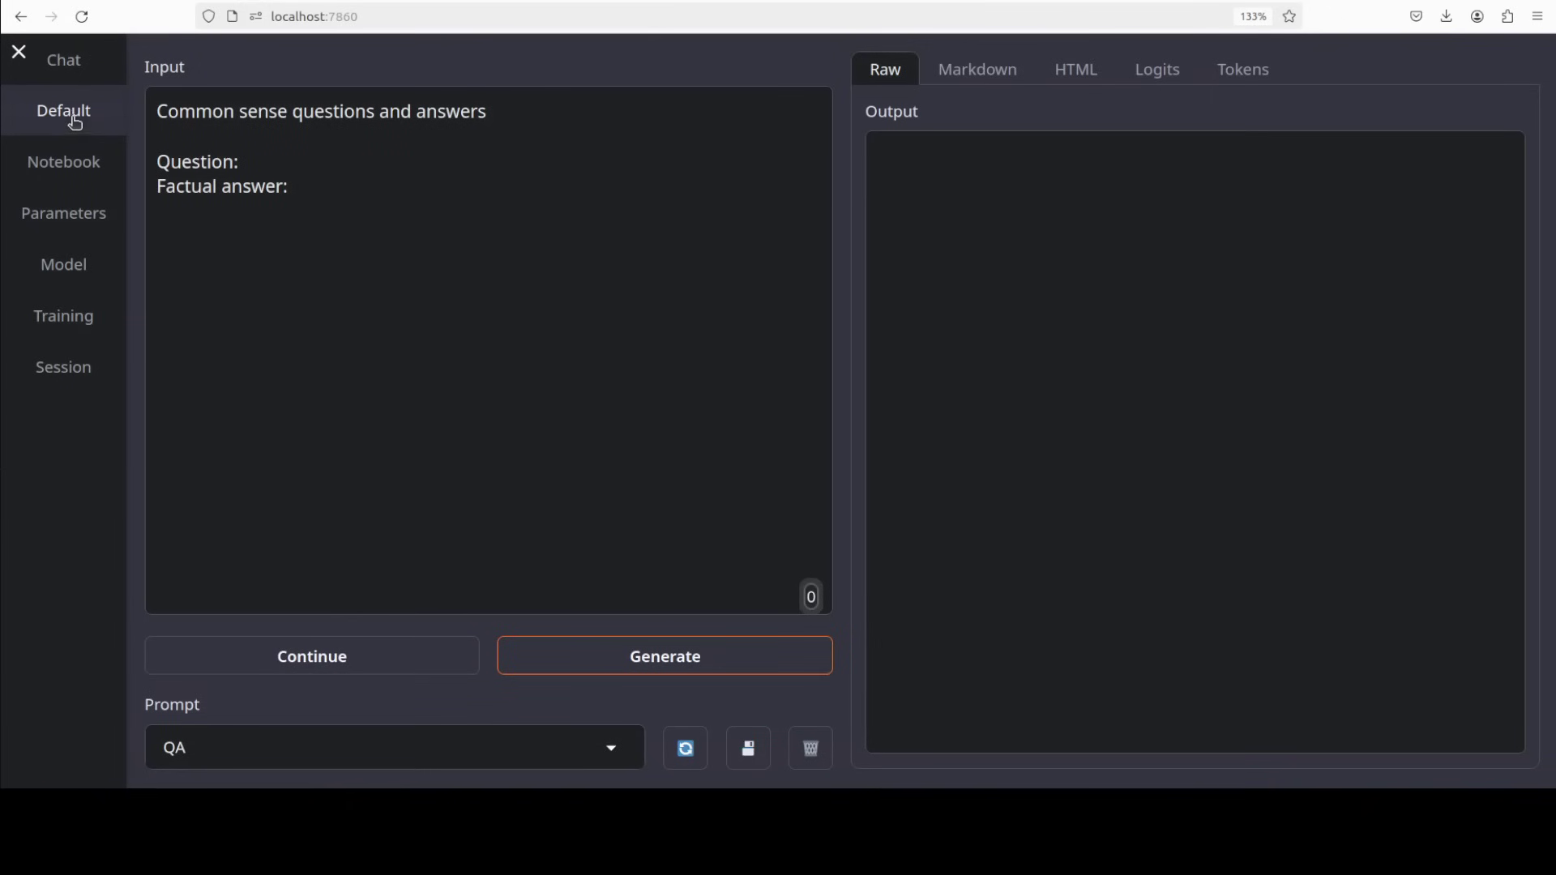
click(72, 78)
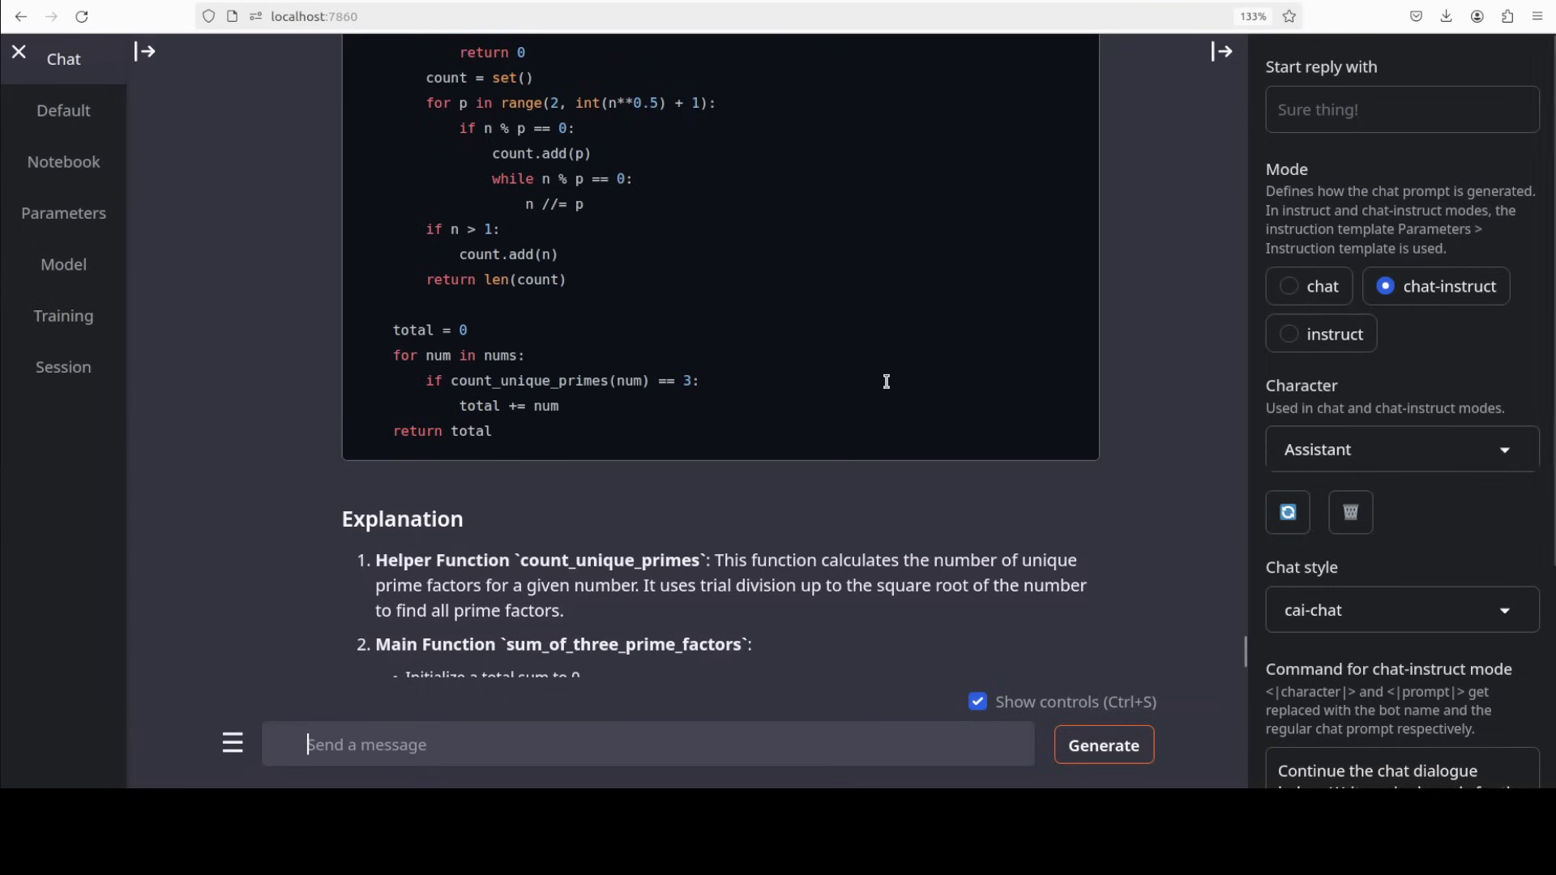
Start a new empty chat and send the max_vowel_path encoded-graph prompt to DeepCoder.
click(152, 55)
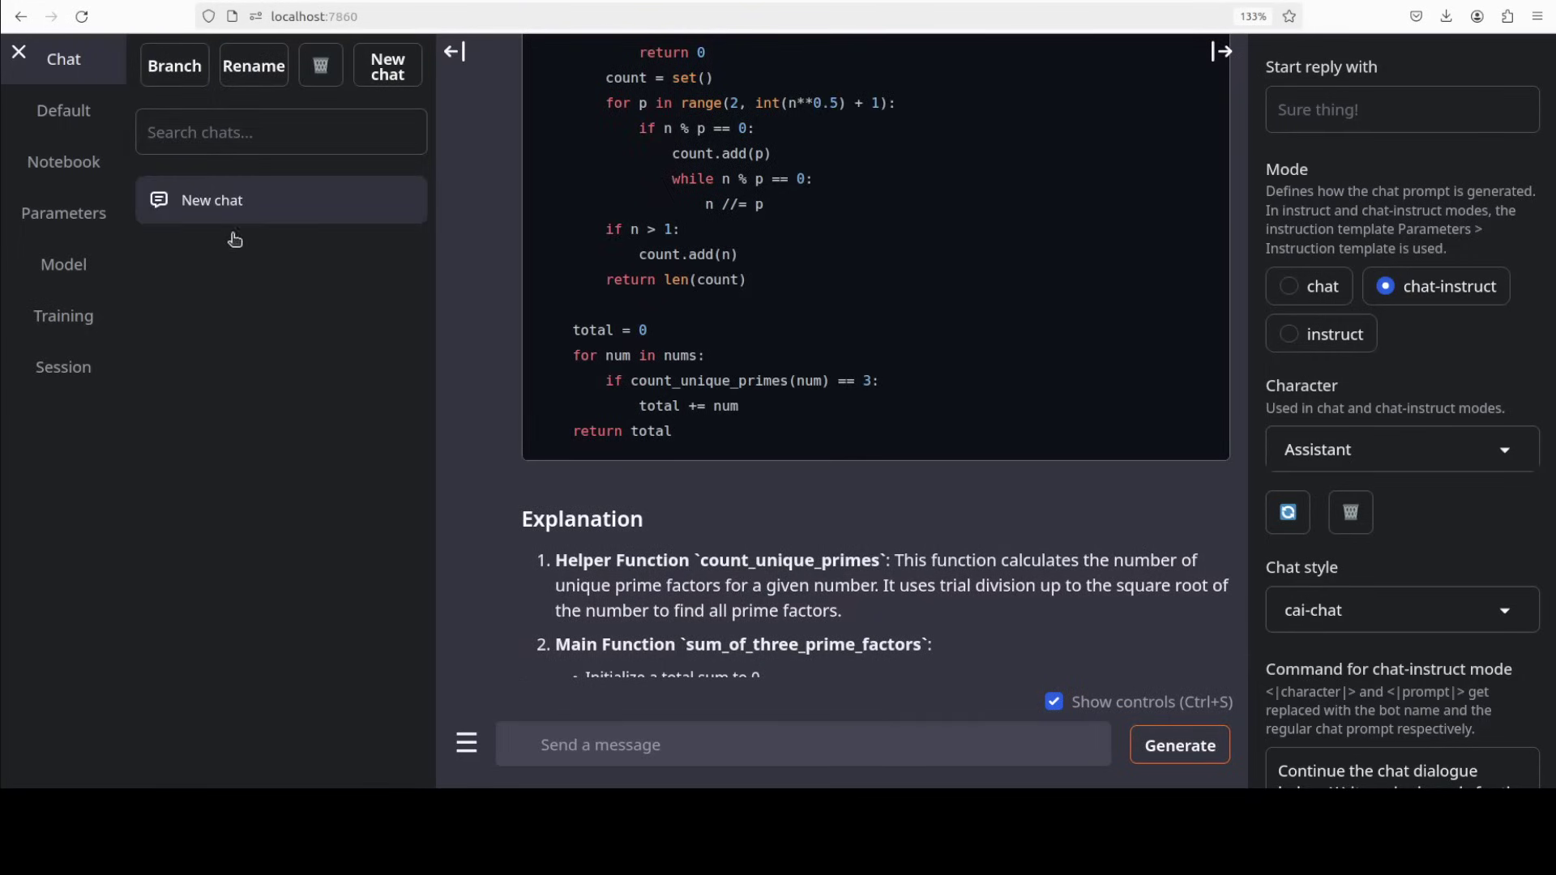
click(397, 68)
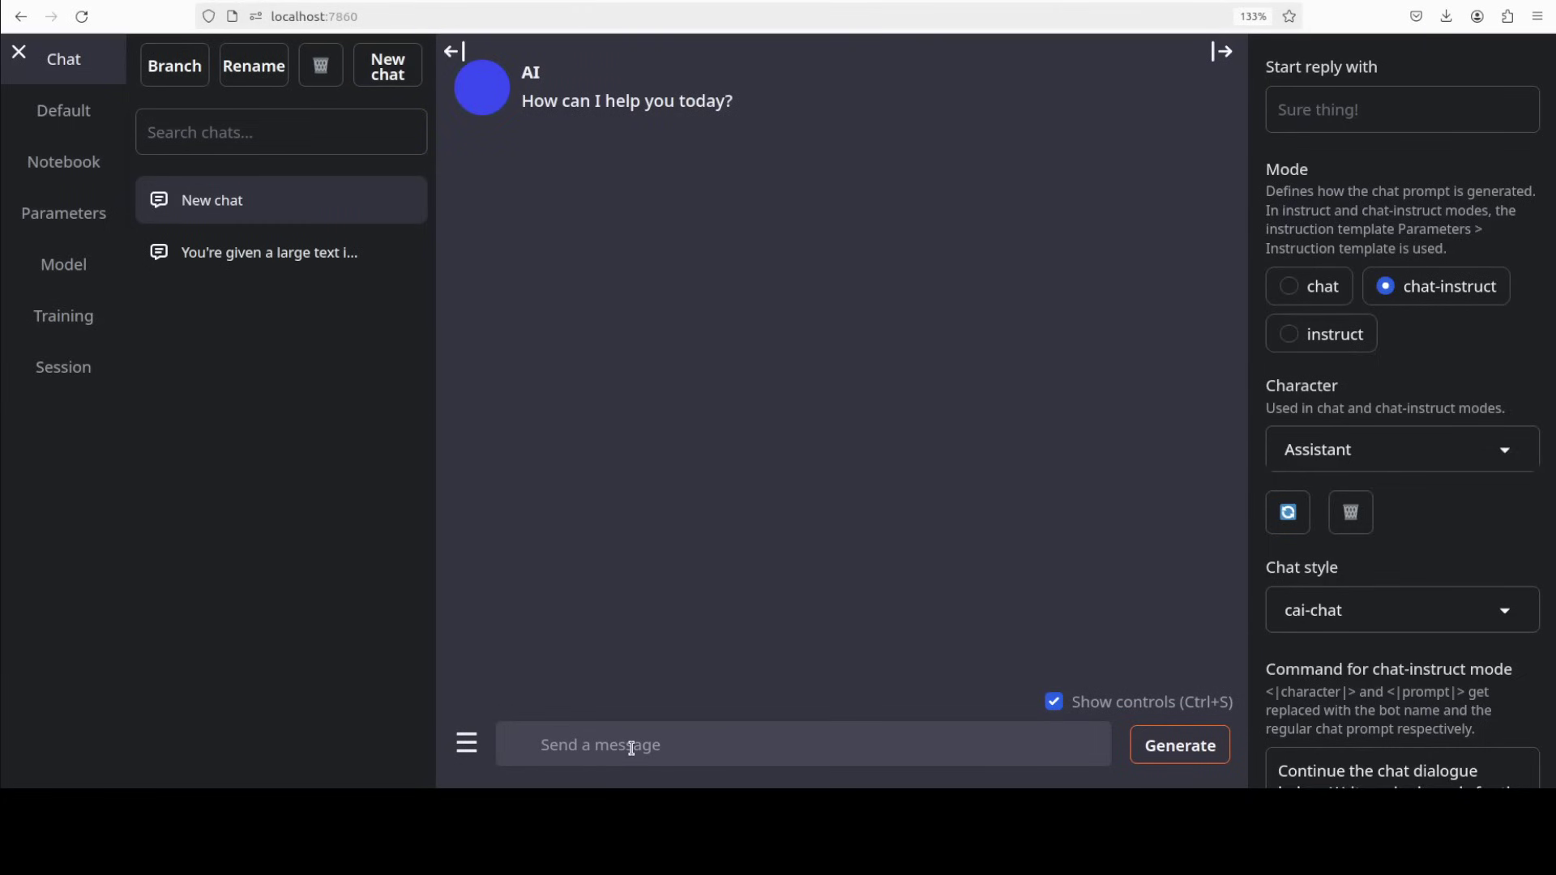
text(You're provided a very long encoded string (~15K tokens), representing edges of a large complex graph:  The encoding format is "node1|node2-weight;", e.g: "X|Y-5;" Nodes are sequences of letters. Your task is to decode all edges, constructing a graph. Starting from the node labeled "start", find a path through the graph to reach the node labeled "end". Your path must maximize the number of distinct vowels encountered in the node labels while taking total accumulated weight under 1000. Return this best path as a sequence of node labels. def max_vowel_path(encoded_graph: str) -> list[str]:)
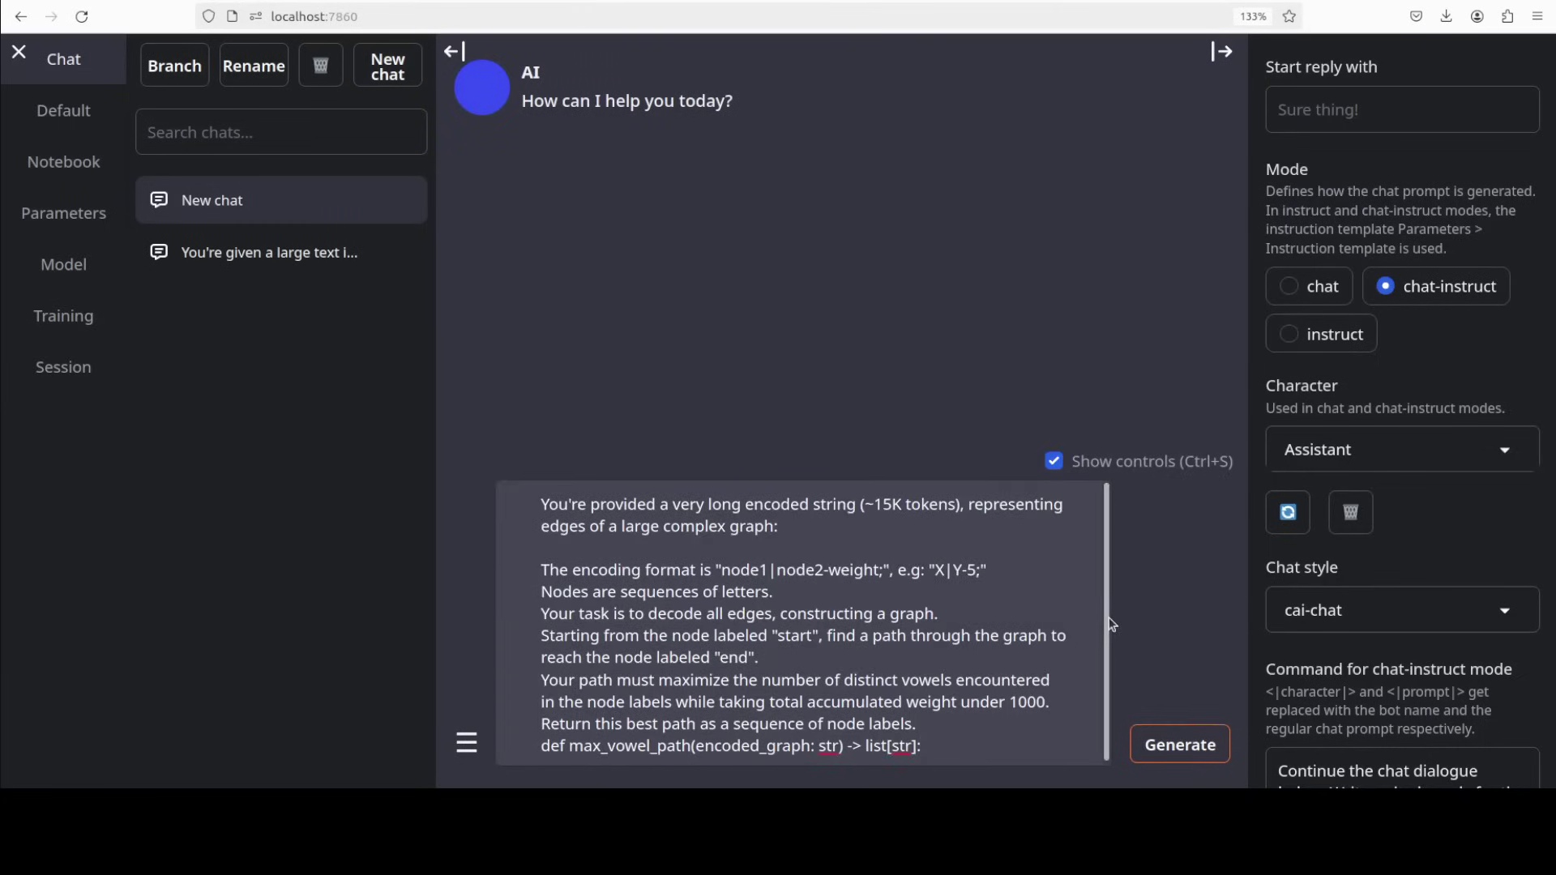
key(Return)
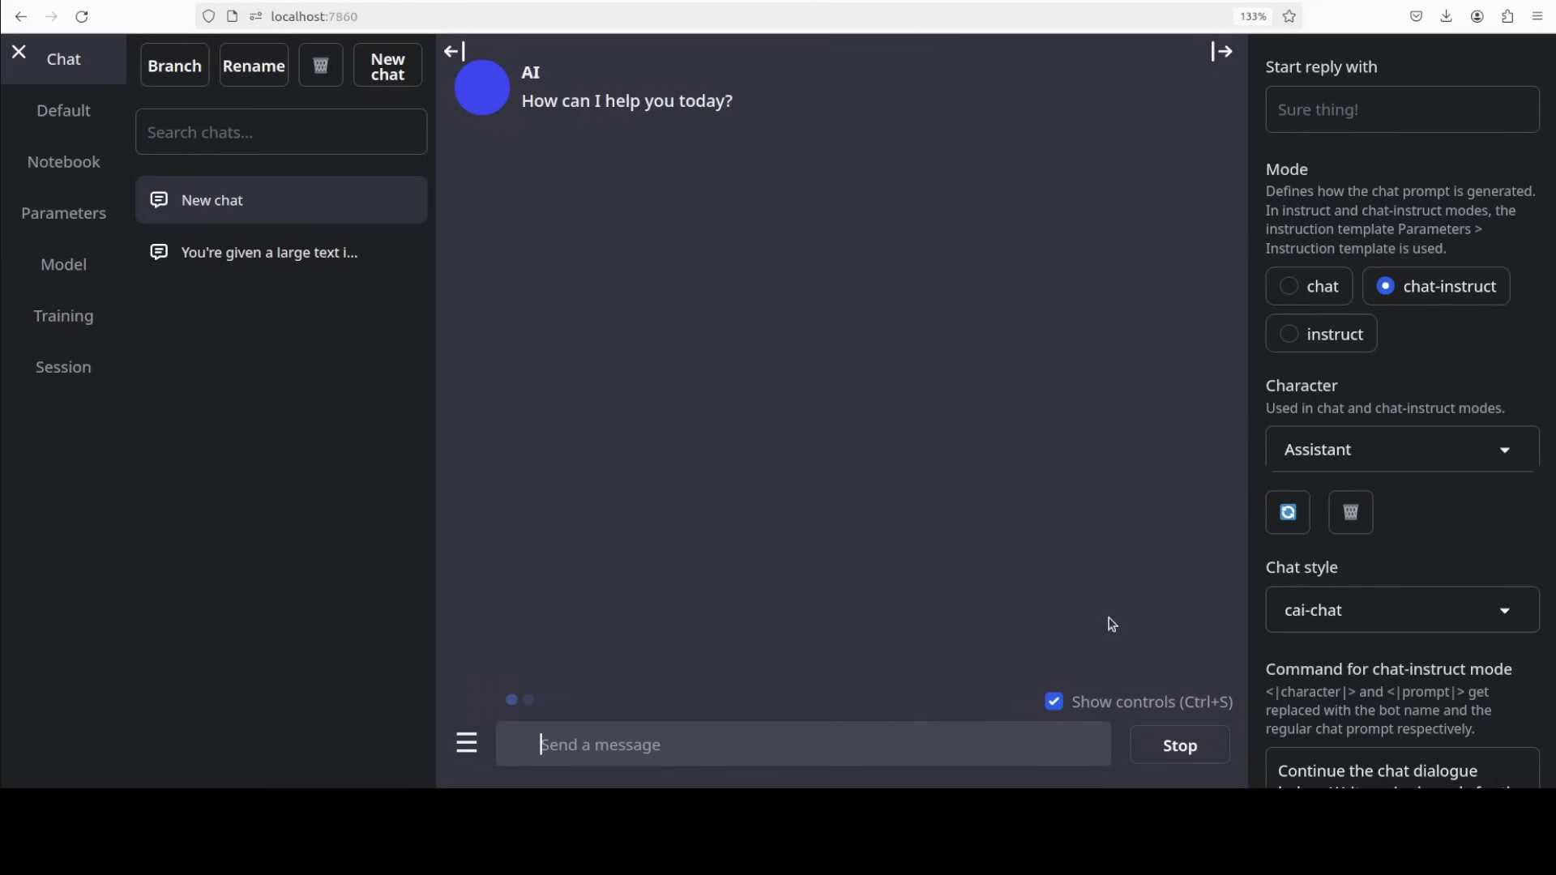